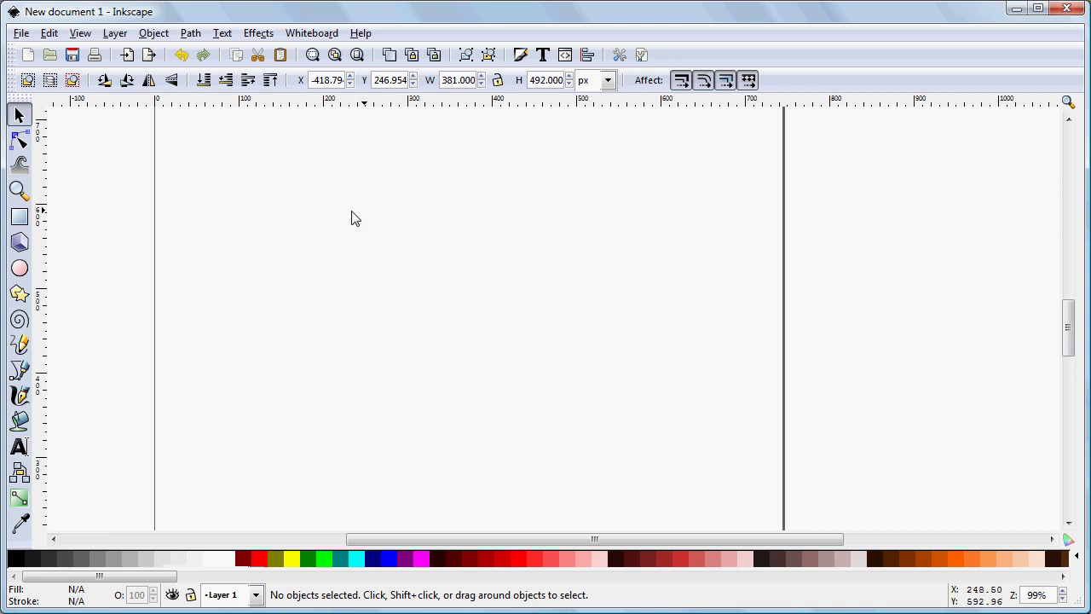
# Step: Import South Park Dude.jpg and drag it onto the canvas right of the page
pyautogui.click(17, 34)
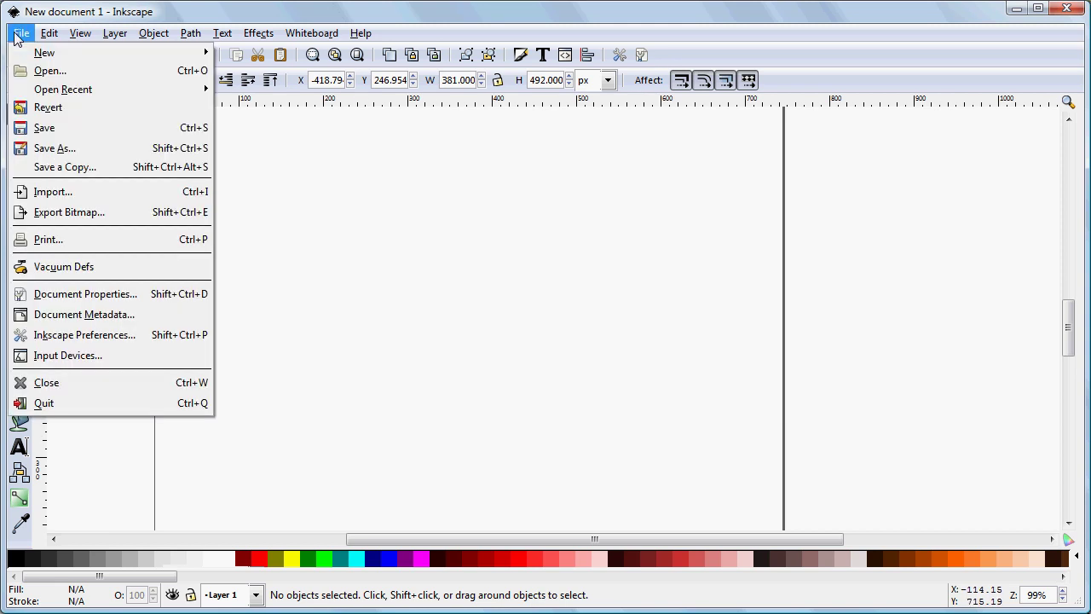
pyautogui.click(68, 191)
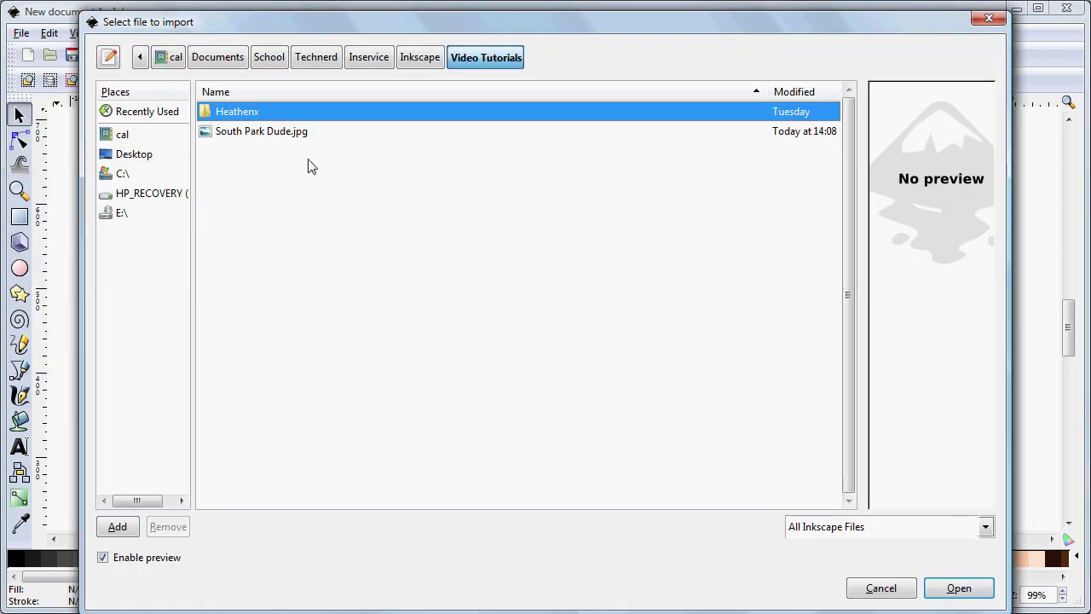
pyautogui.doubleClick(272, 132)
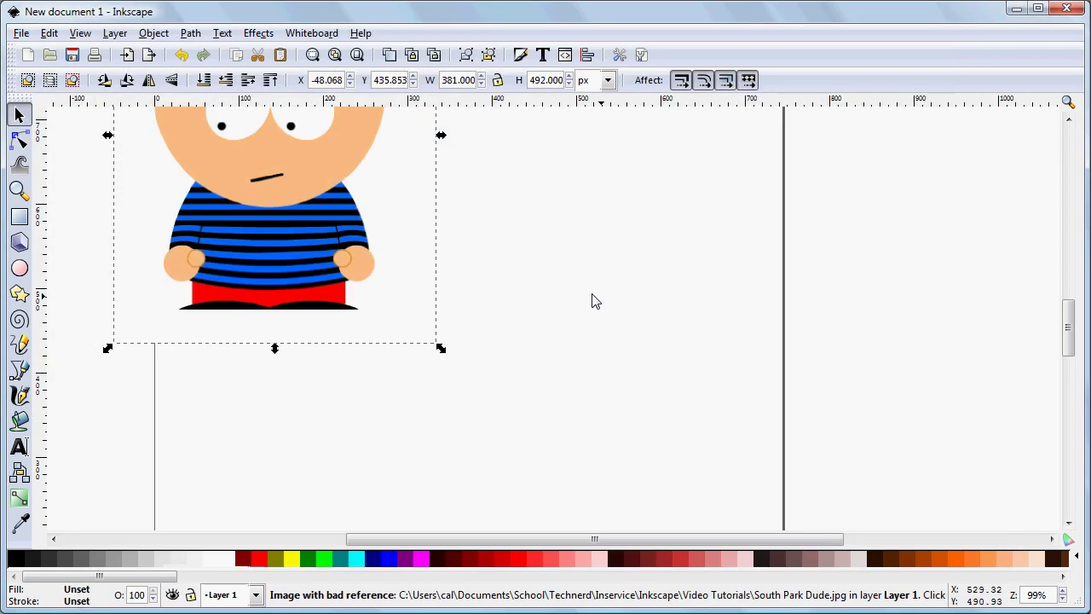
pyautogui.moveTo(312, 171); pyautogui.dragTo(962, 338)
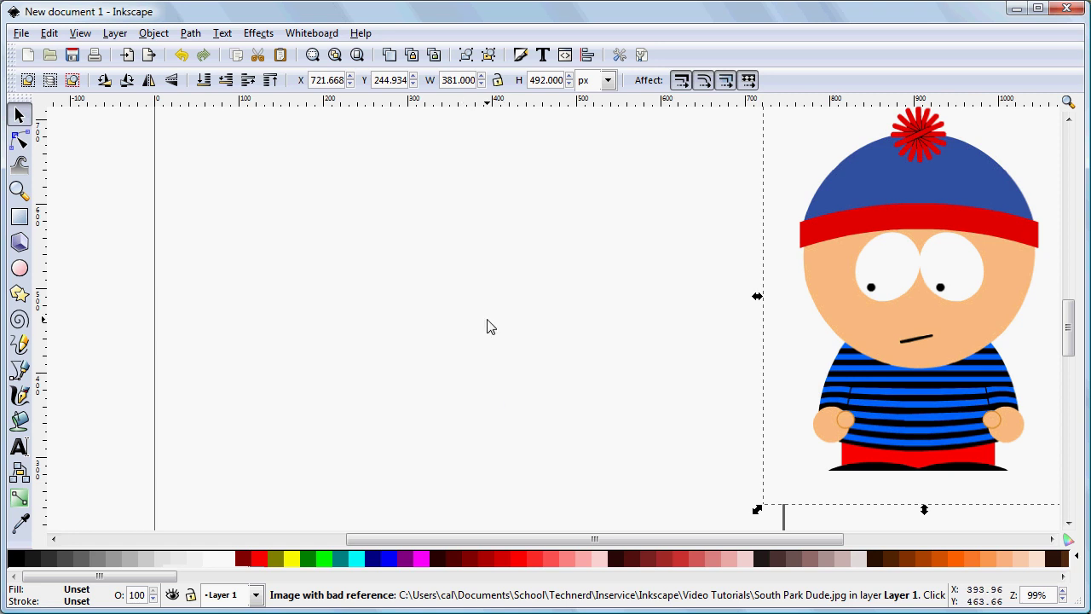
pyautogui.click(355, 284)
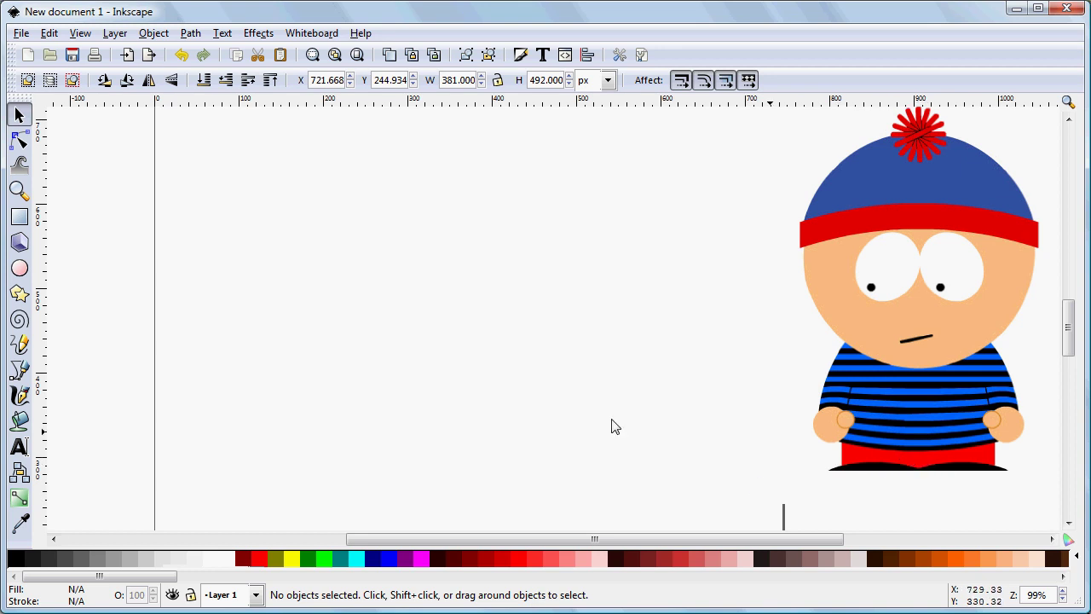
# Step: Draw a red rectangle, about 179 × 56 px, just below the page centre
pyautogui.click(20, 218)
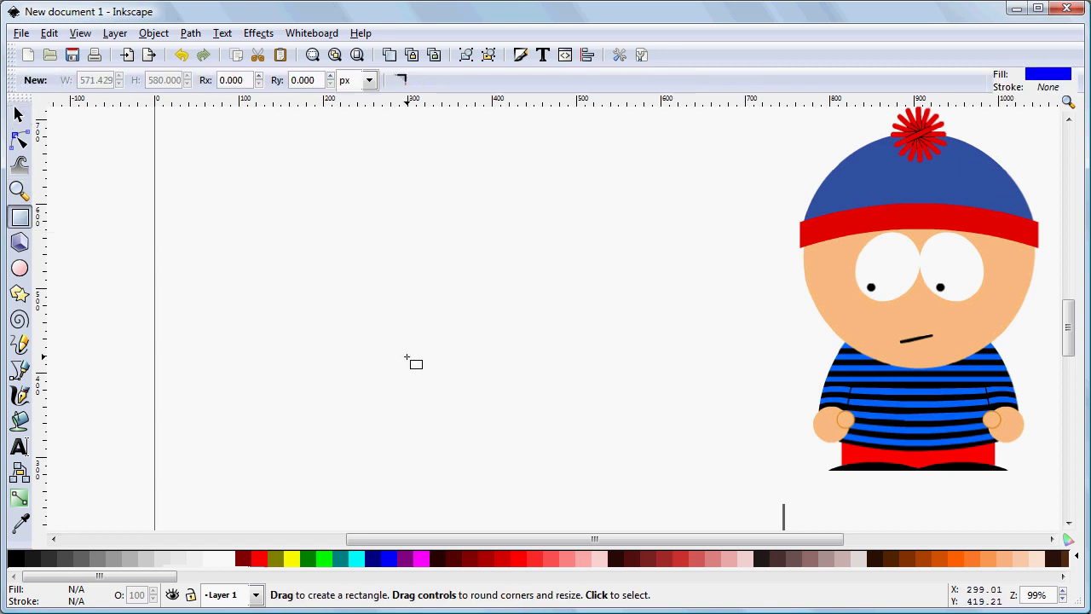
pyautogui.moveTo(402, 364); pyautogui.dragTo(553, 411)
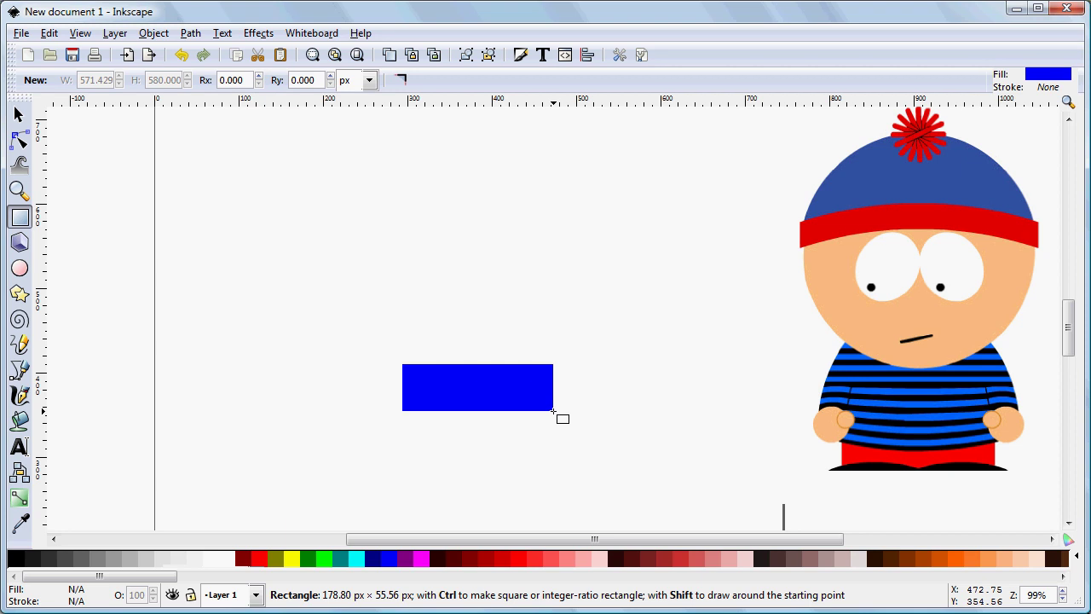
pyautogui.moveTo(553, 410); pyautogui.dragTo(553, 411)
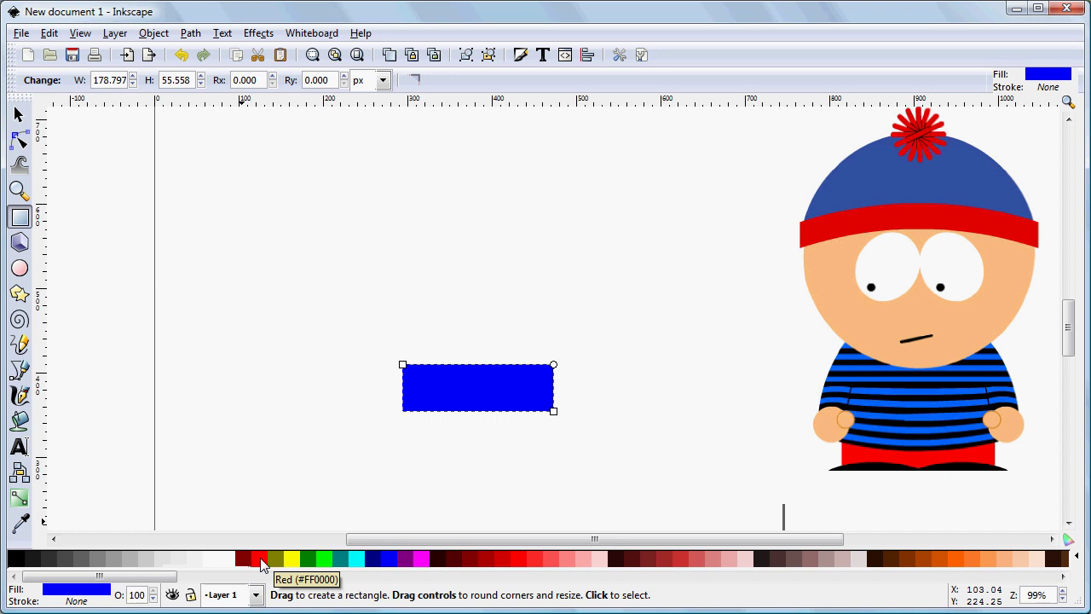
pyautogui.click(260, 560)
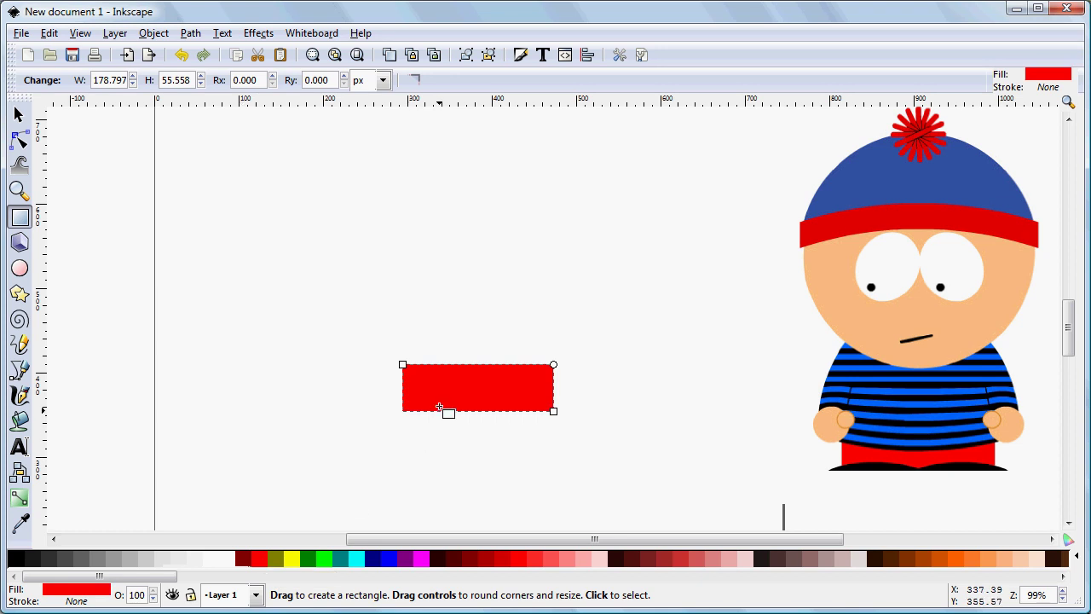
pyautogui.press('s')
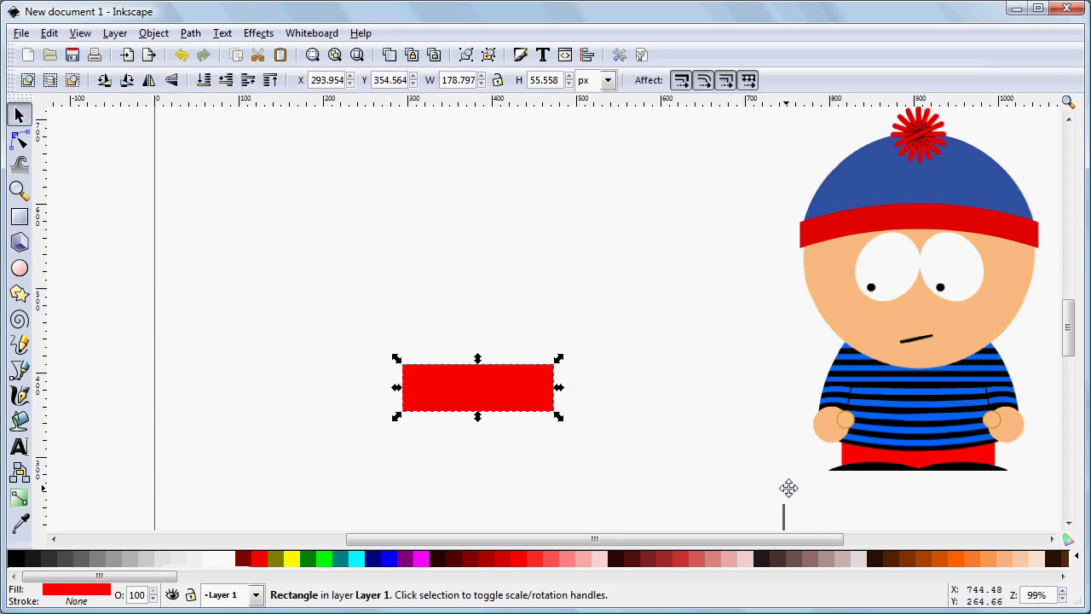
pyautogui.moveTo(496, 385); pyautogui.dragTo(498, 441)
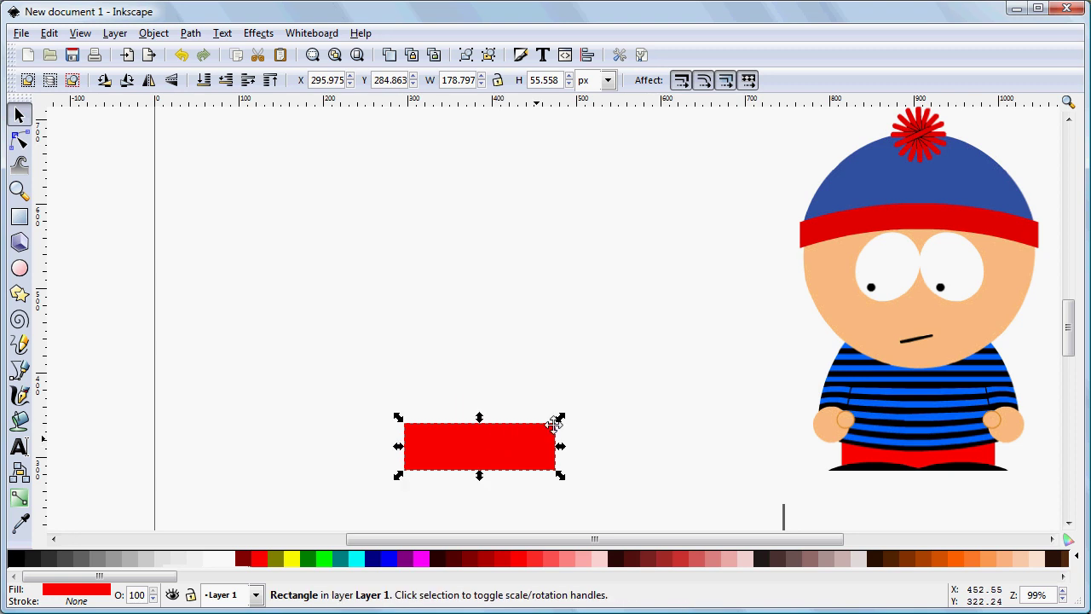
# Step: Keep the rectangle red and draw a flat black ellipse, about 109 × 38 px, on the left
pyautogui.click(18, 559)
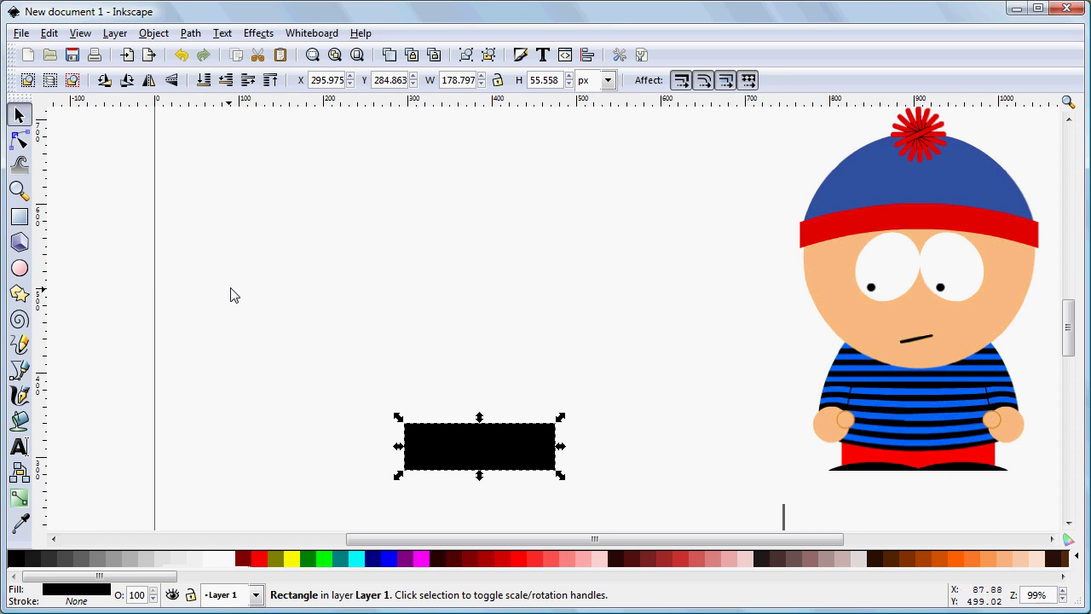
pyautogui.hotkey('ctrl', 'z')
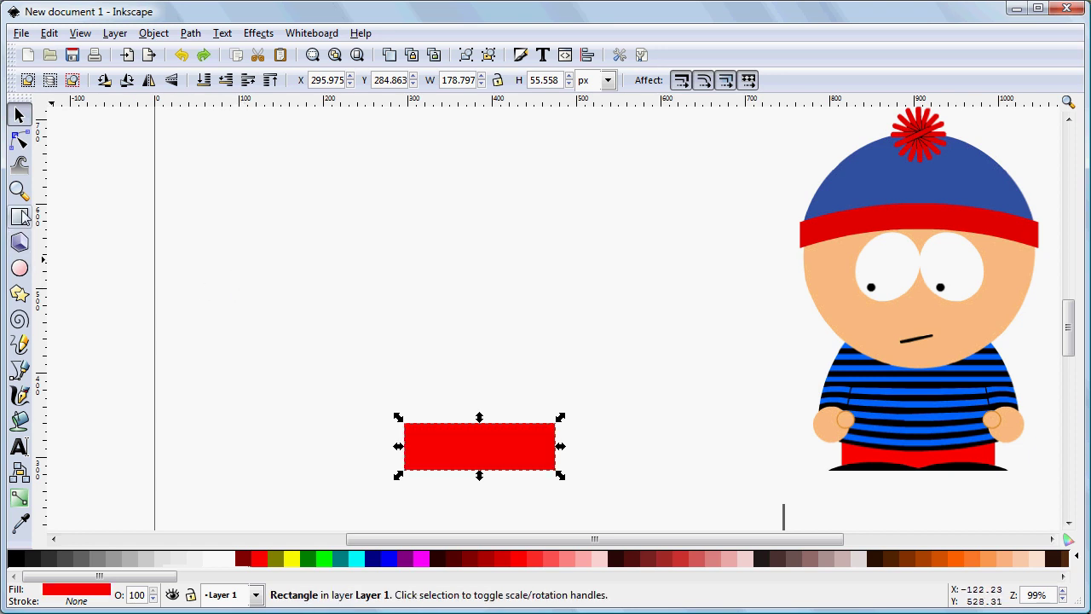
pyautogui.click(199, 213)
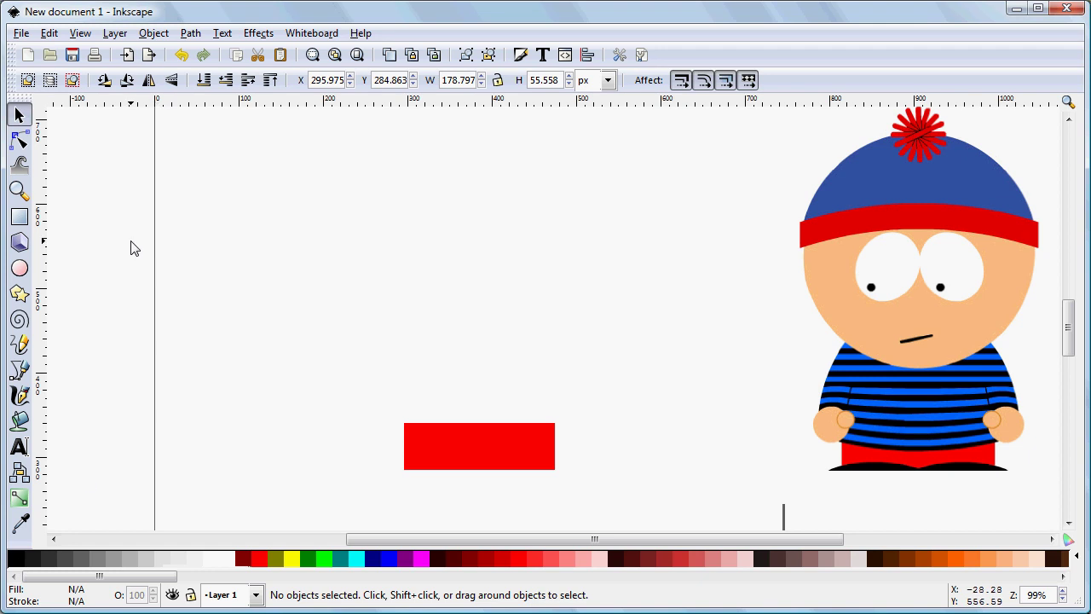
pyautogui.click(20, 268)
pyautogui.moveTo(224, 265); pyautogui.dragTo(317, 297)
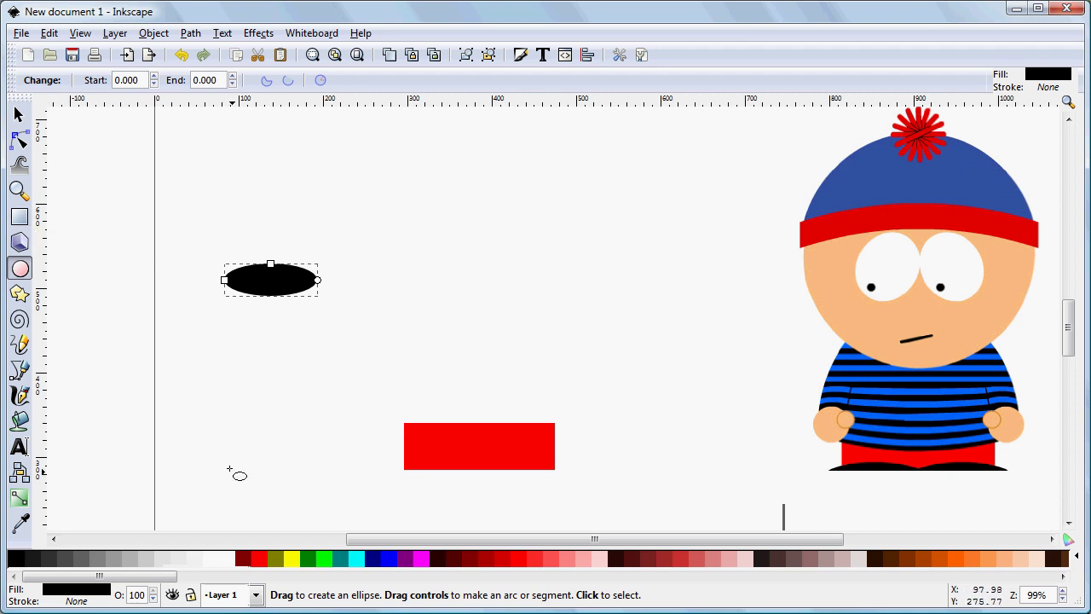
pyautogui.moveTo(300, 444); pyautogui.dragTo(302, 448)
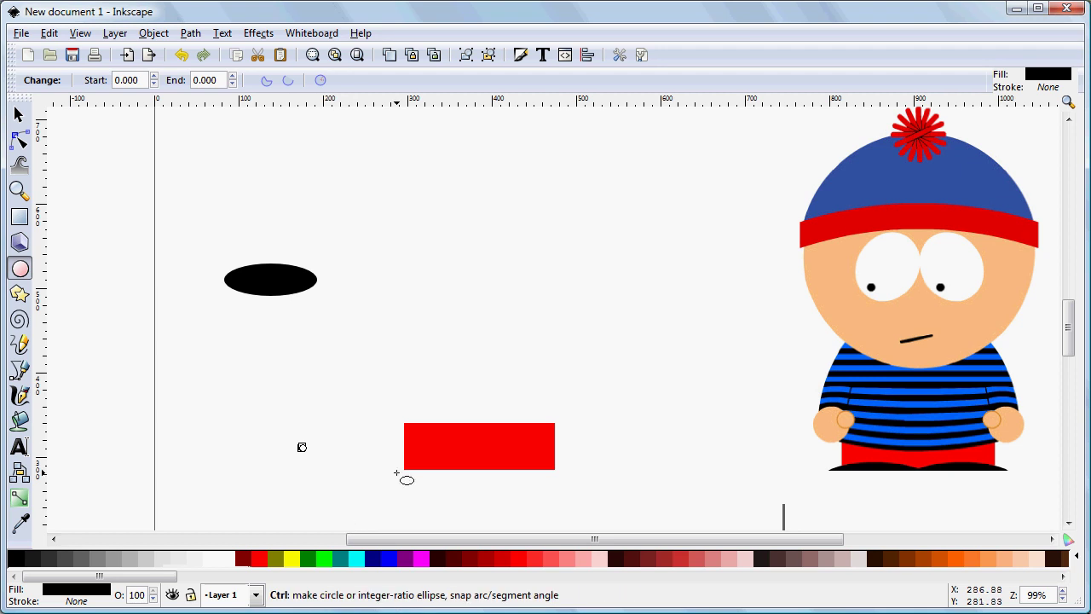
pyautogui.hotkey('ctrl', 'z')
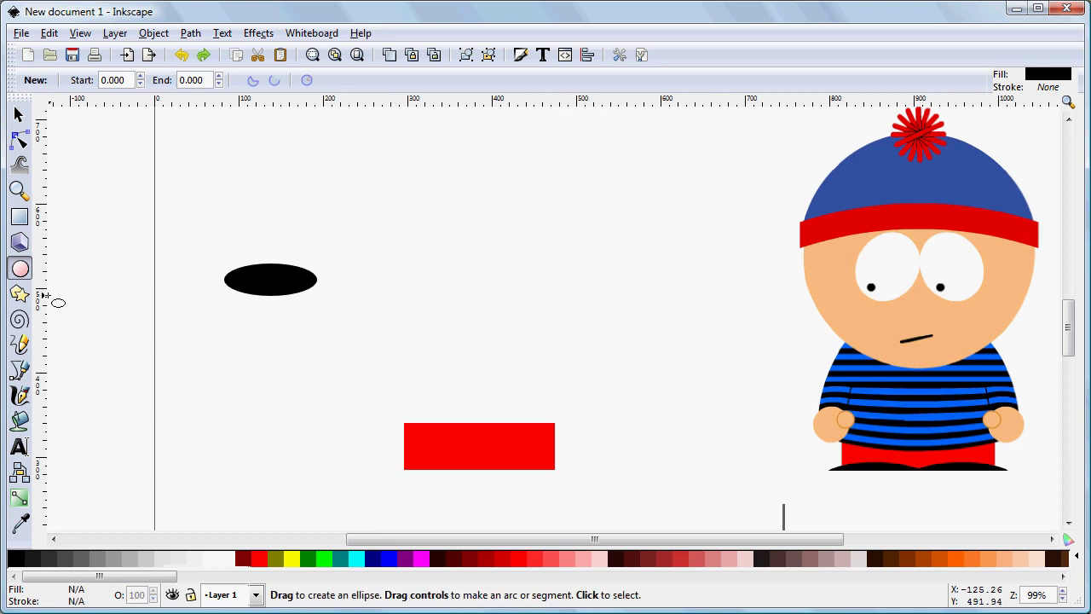
# Step: Draw a cyan rectangle over the ellipse's top half with alpha lowered to 142 (00ffff8e)
pyautogui.click(358, 558)
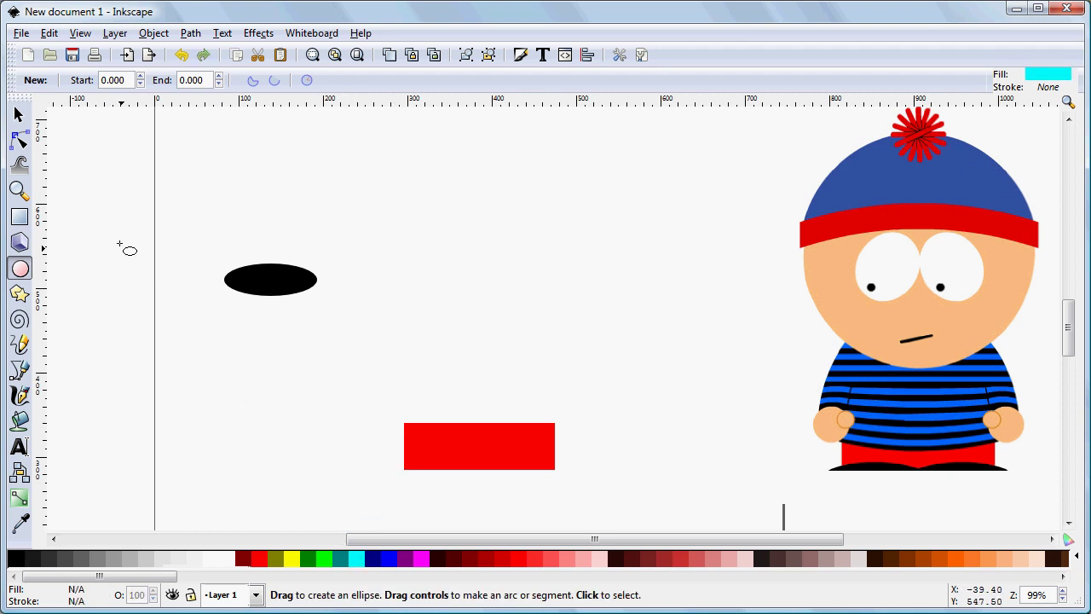
pyautogui.click(20, 216)
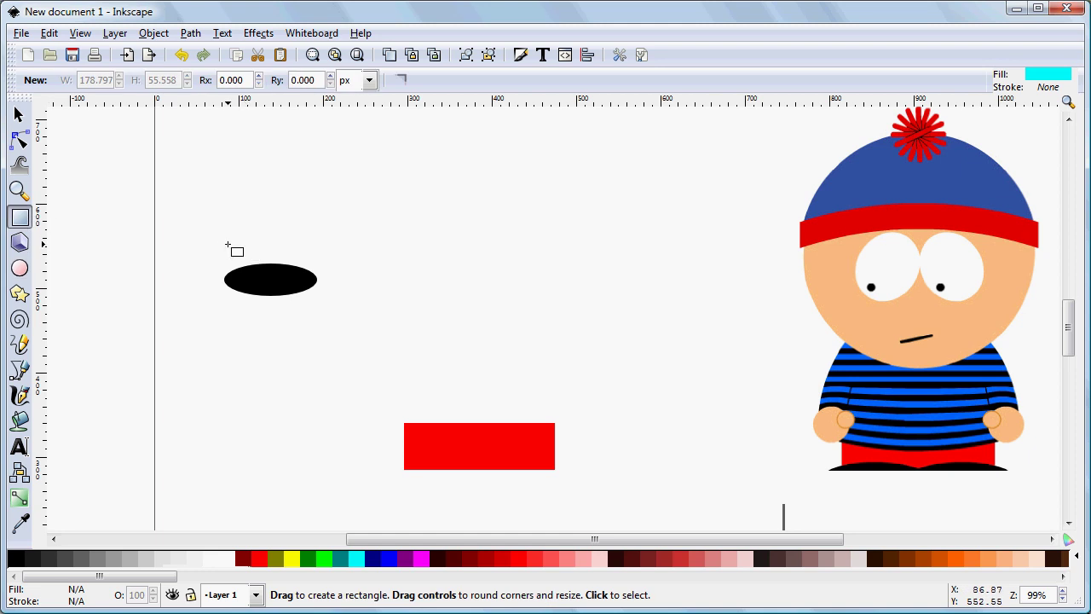
pyautogui.moveTo(196, 230); pyautogui.dragTo(348, 272)
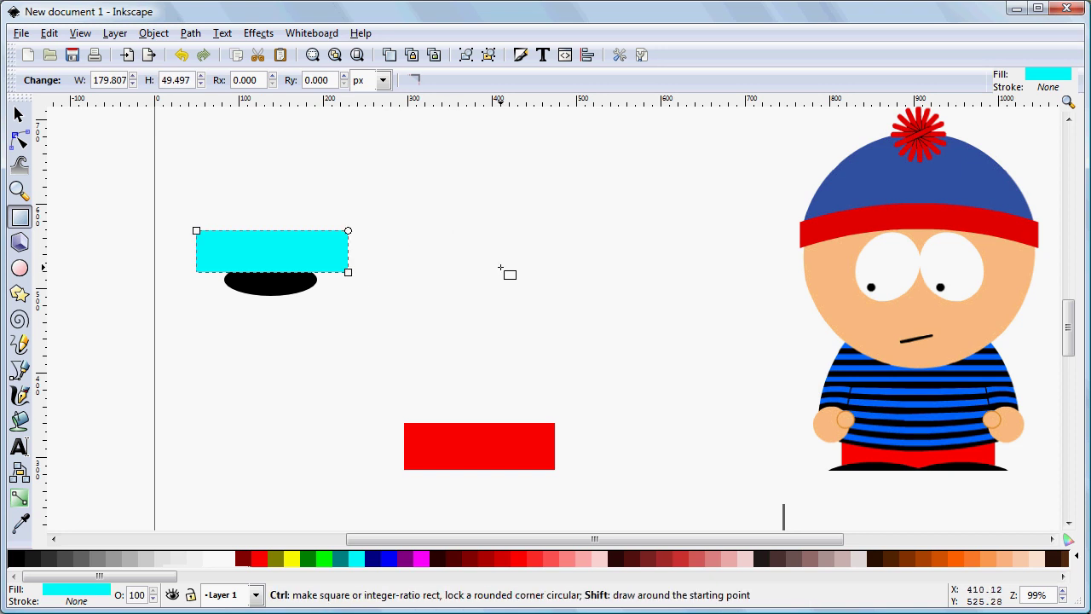
pyautogui.hotkey('ctrl', 'shift', 'f')
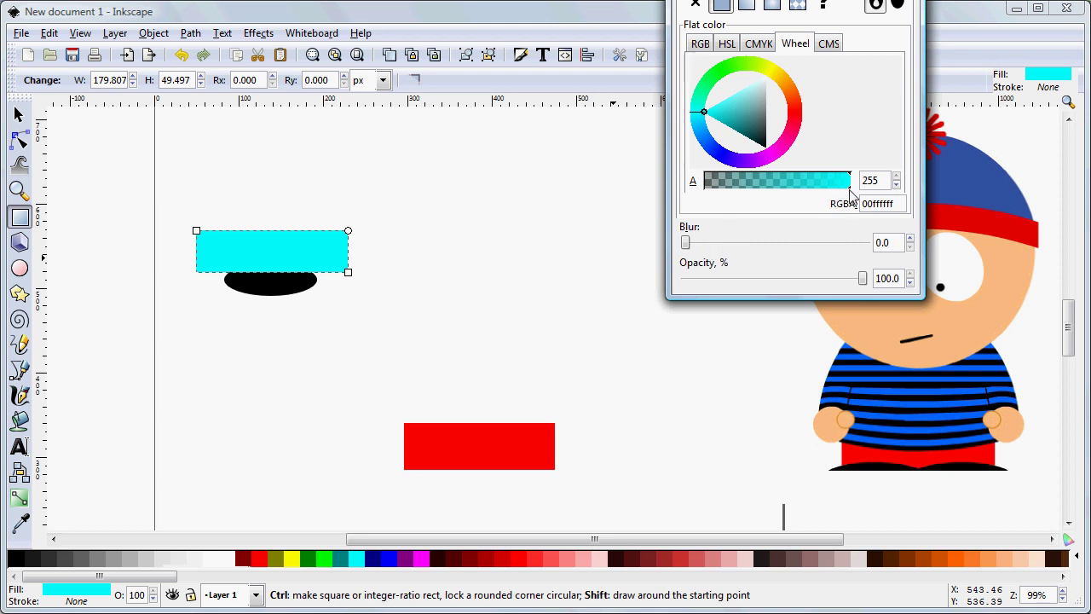
pyautogui.moveTo(850, 195); pyautogui.dragTo(788, 196)
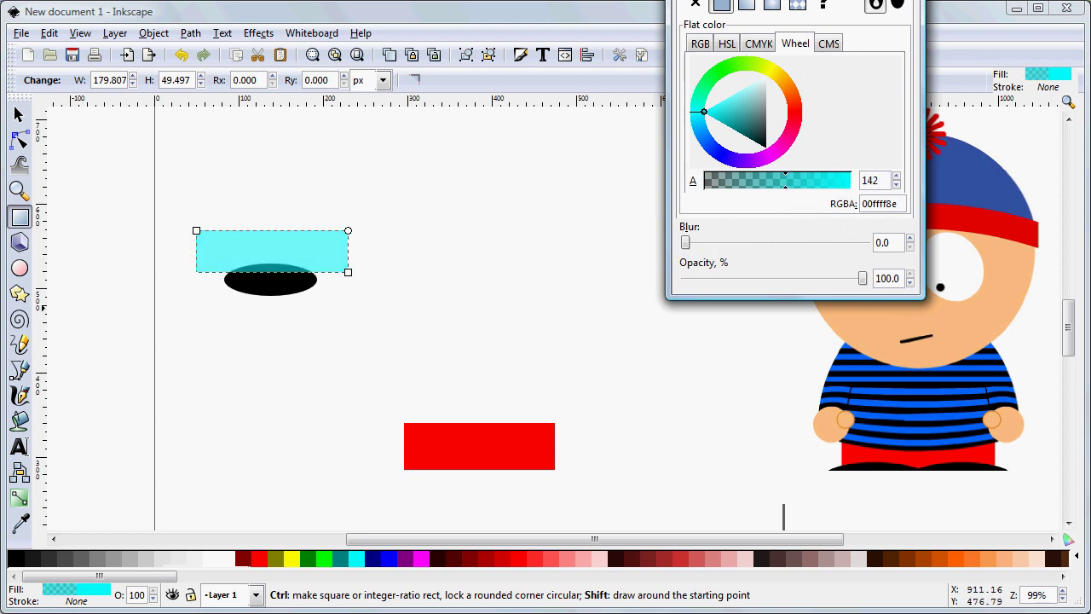
pyautogui.press('F12')
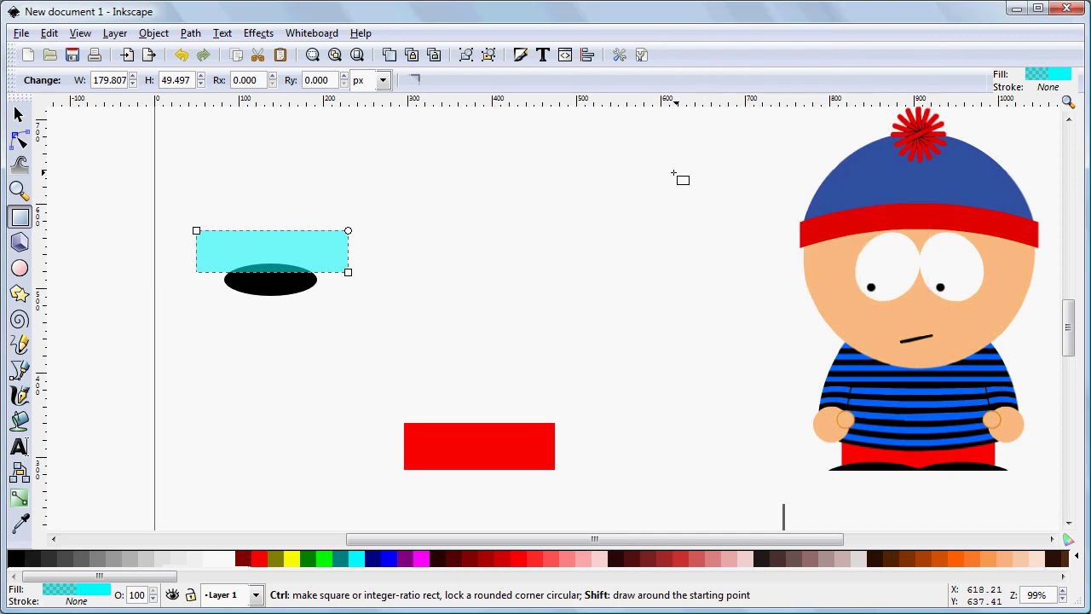
# Step: Intersect the cyan rectangle with the black ellipse, leaving a thin black arc about 97 × 10 px
pyautogui.click(19, 116)
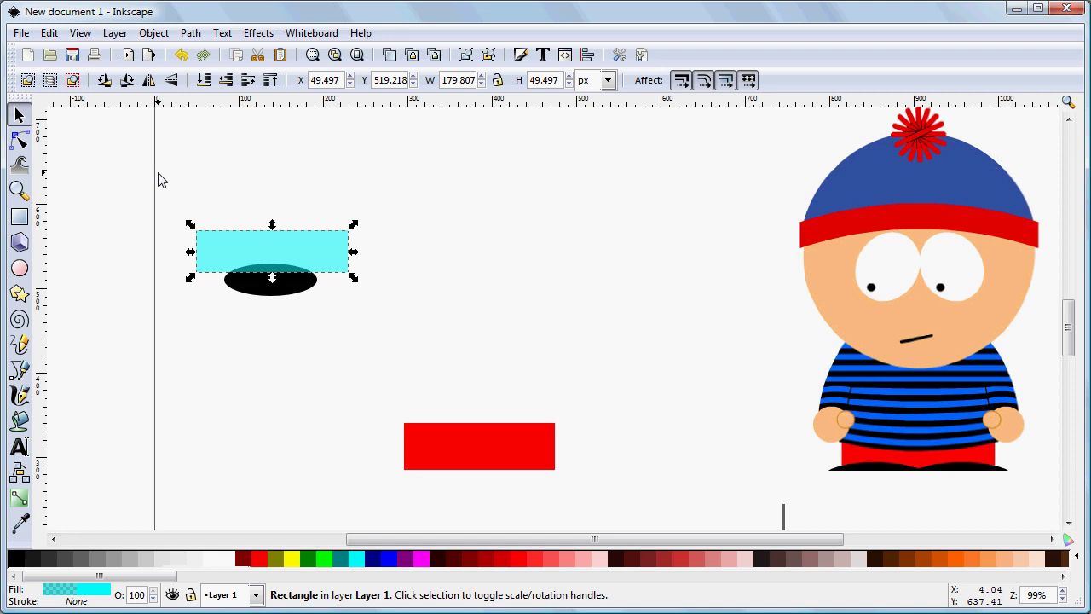
pyautogui.moveTo(157, 173); pyautogui.dragTo(409, 343)
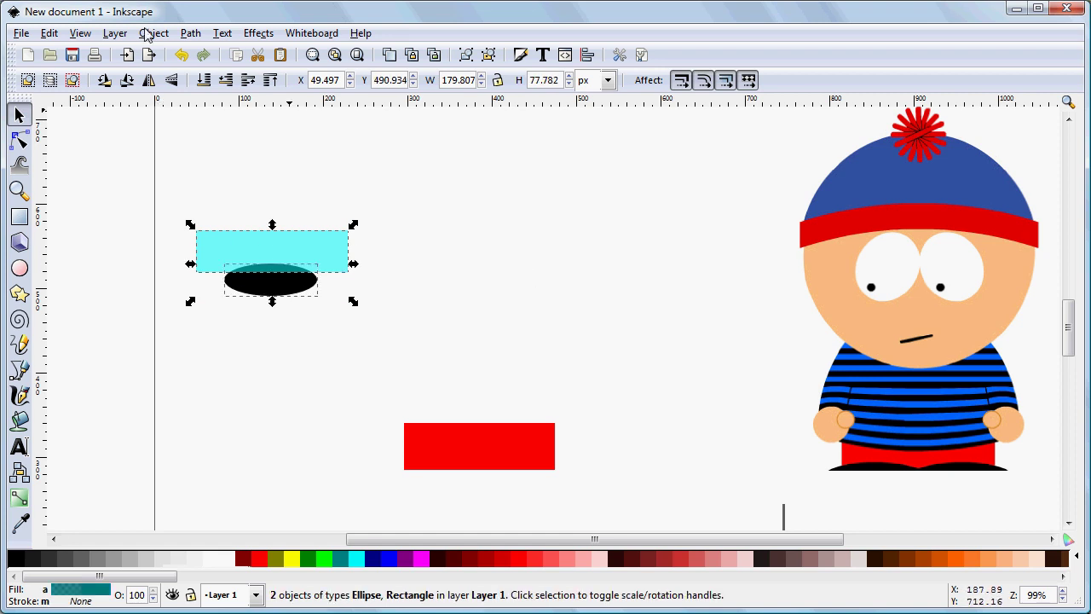
pyautogui.click(193, 34)
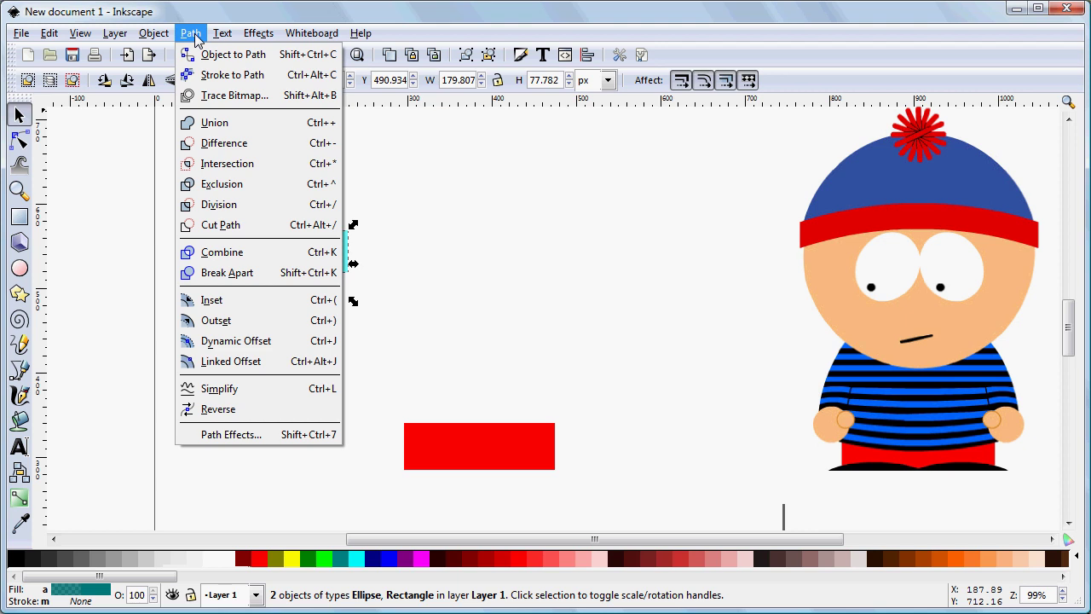
pyautogui.click(243, 167)
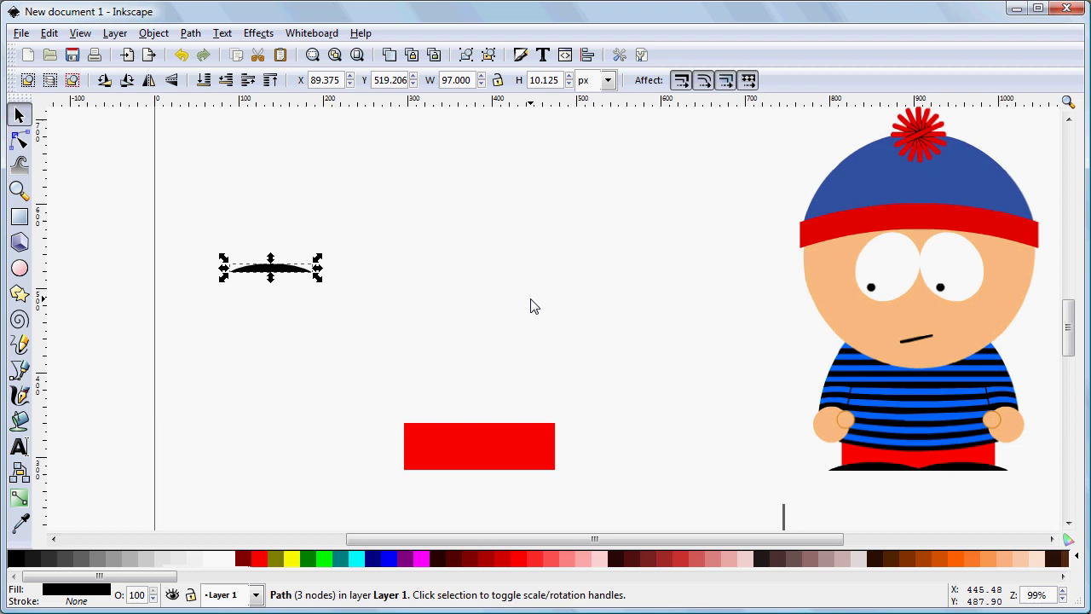
# Step: Place a horizontally aligned copy of the black arc right beside the original
pyautogui.press('ctrl')
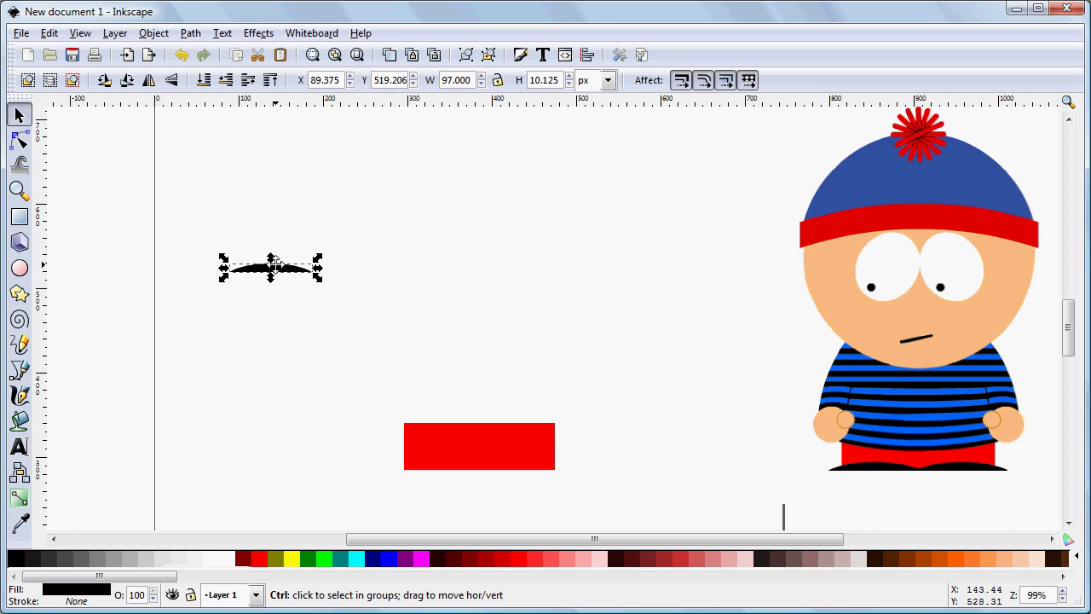
pyautogui.hotkey('ctrl', 'd')
pyautogui.moveTo(275, 261); pyautogui.dragTo(362, 277)
pyautogui.click(479, 320)
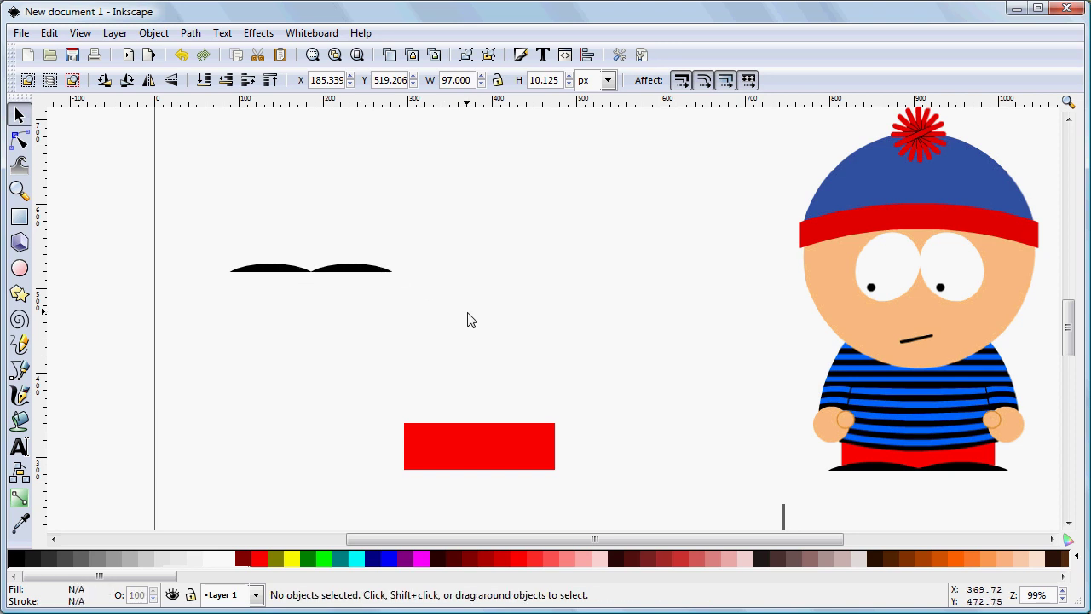
# Step: Group the two black arcs and move them under the red rectangle
pyautogui.moveTo(211, 217); pyautogui.dragTo(445, 329)
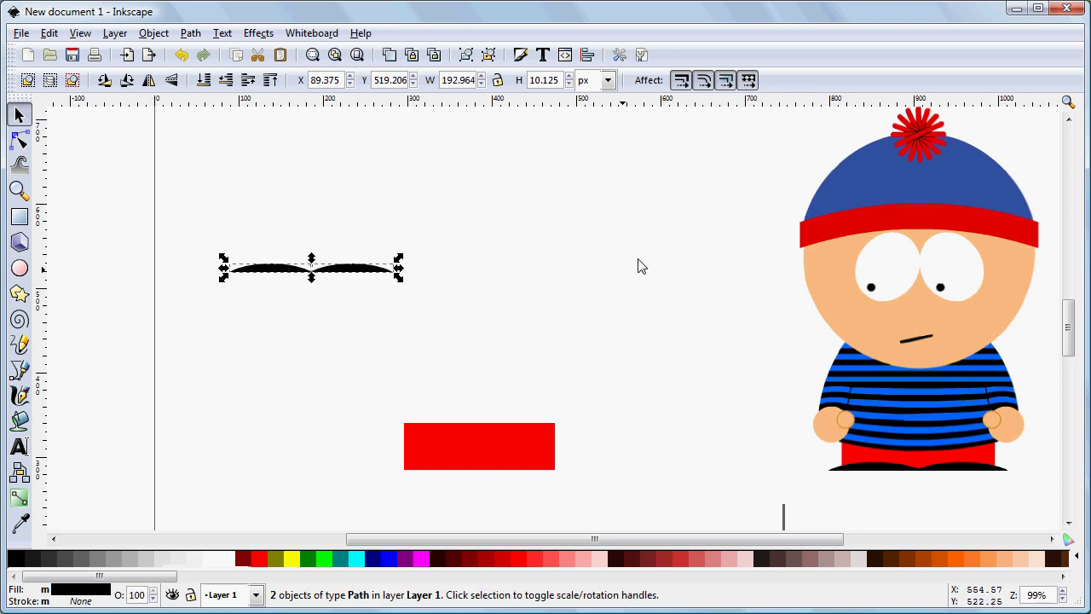
pyautogui.click(466, 56)
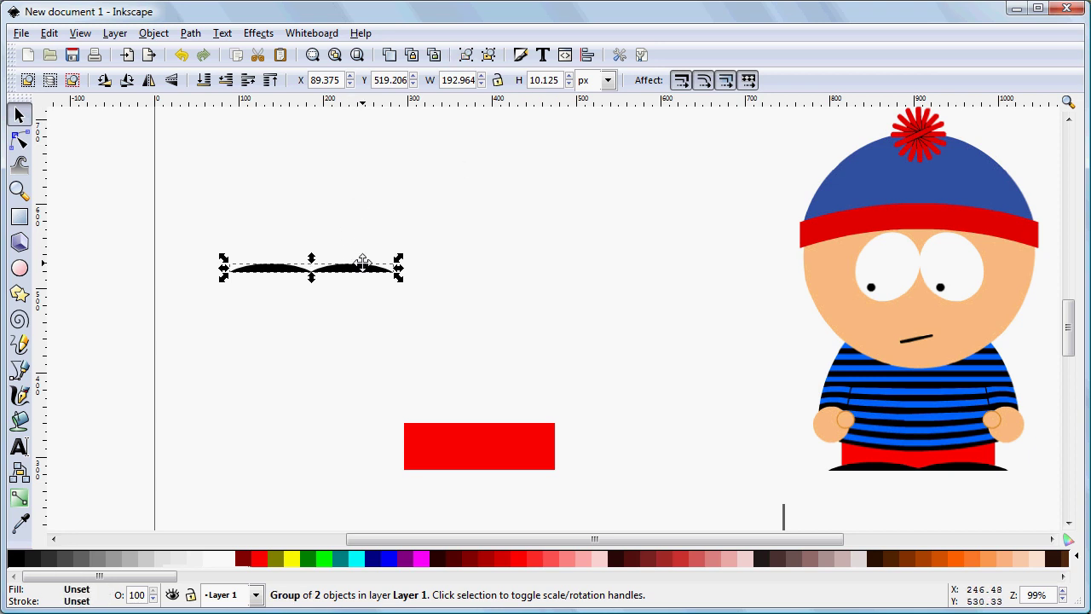
pyautogui.moveTo(360, 260); pyautogui.dragTo(533, 463)
pyautogui.click(656, 469)
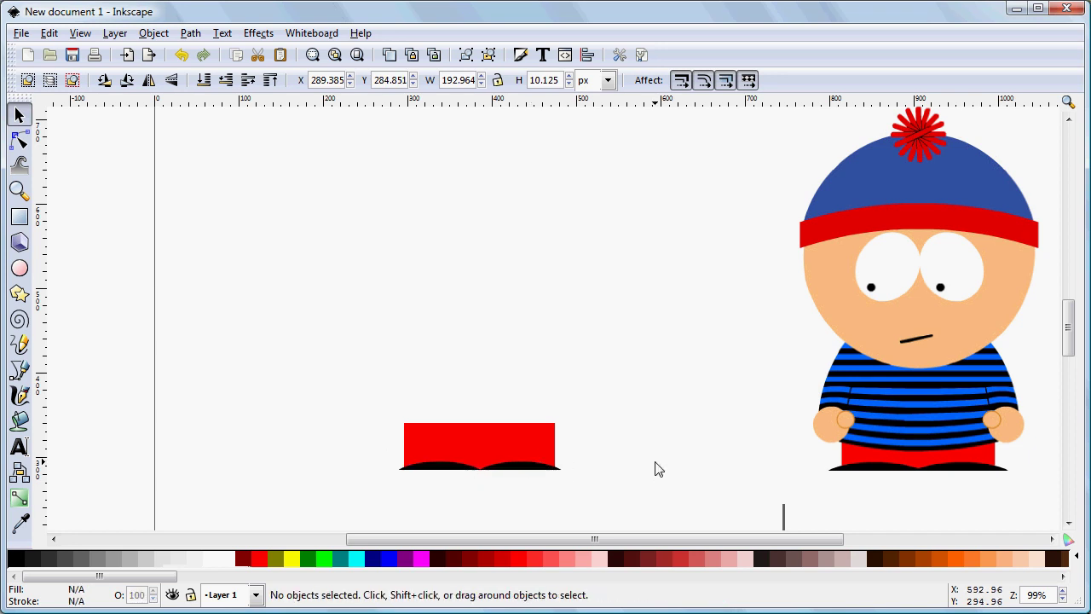
# Step: Widen the feet to about 201 px and select them together with the red legs
pyautogui.click(545, 466)
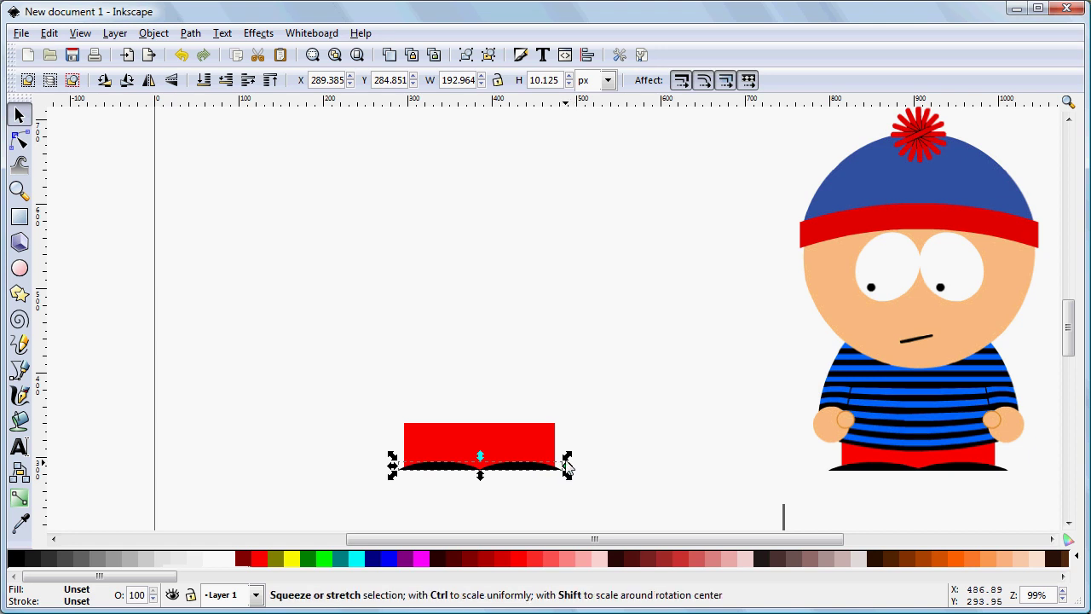
pyautogui.moveTo(569, 461); pyautogui.dragTo(536, 466)
pyautogui.click(381, 383)
pyautogui.moveTo(354, 337); pyautogui.dragTo(355, 352)
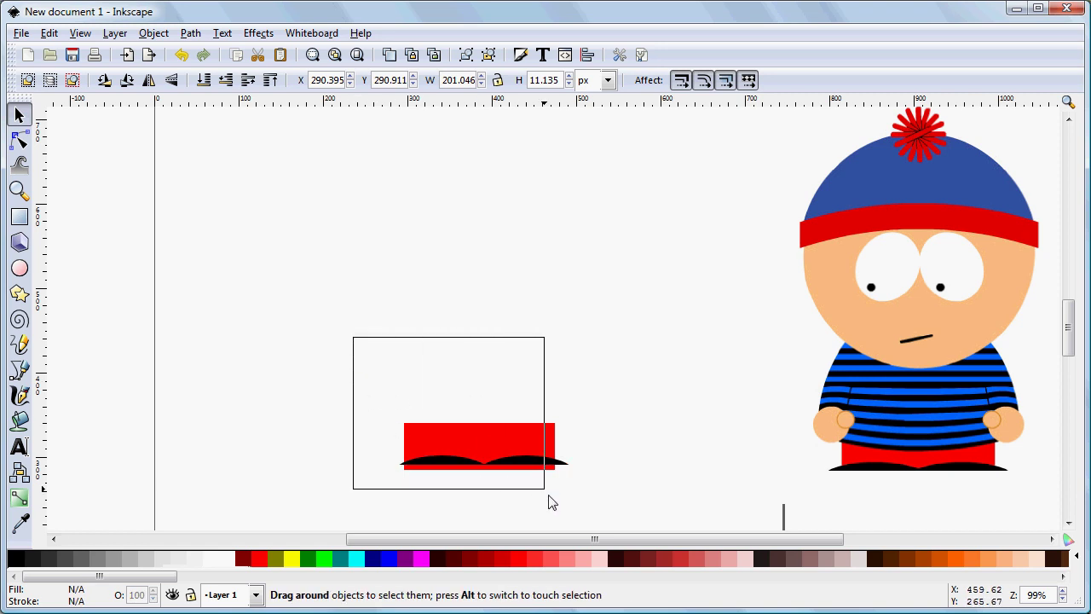
pyautogui.moveTo(550, 503); pyautogui.dragTo(621, 518)
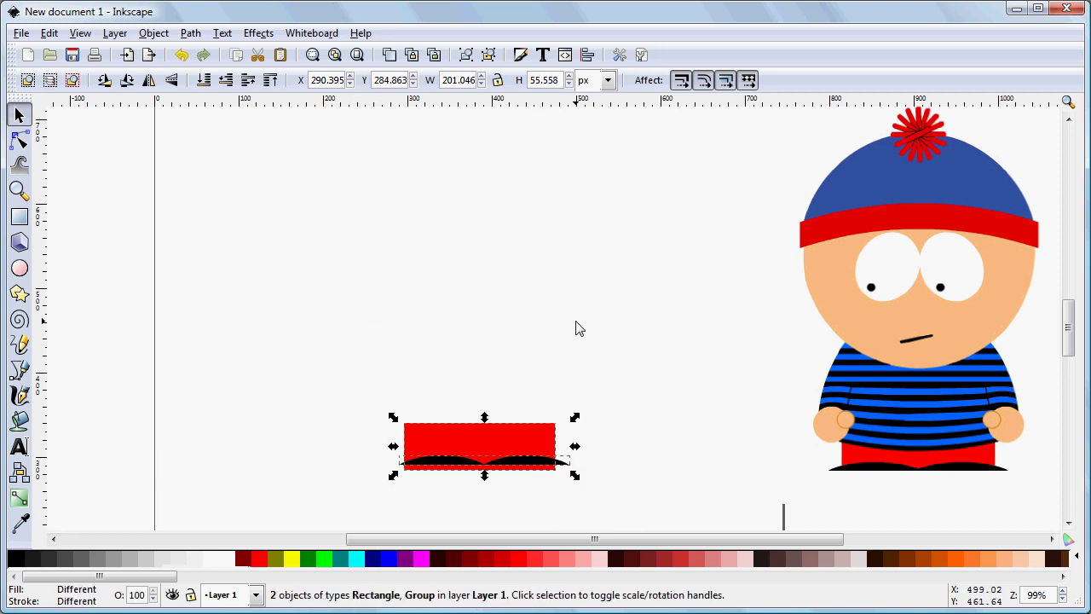
# Step: Align the feet to the legs' bottom edge and centre them on the vertical axis
pyautogui.click(588, 54)
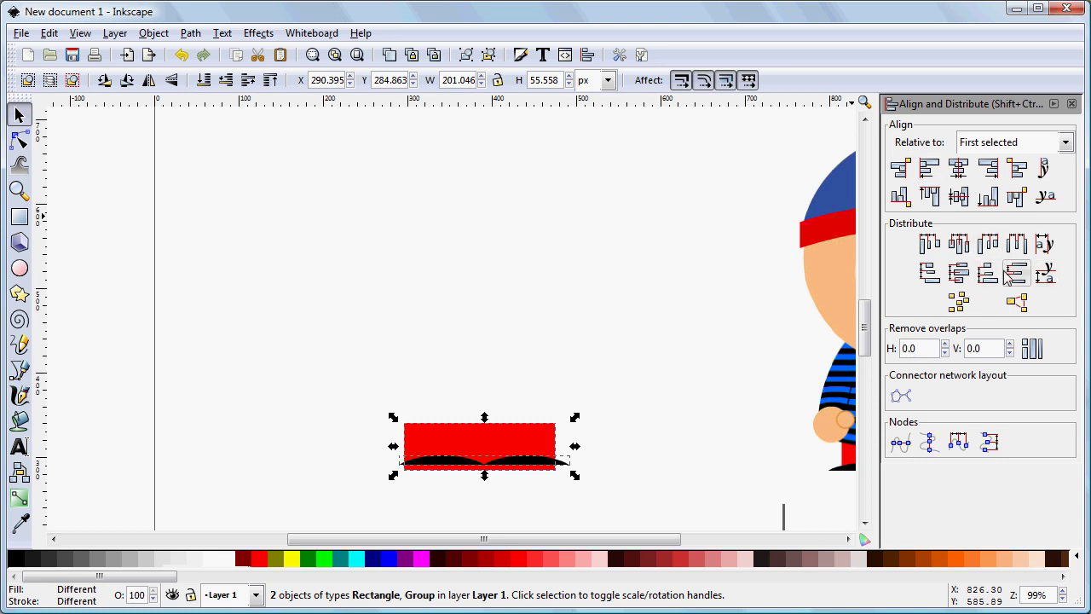
pyautogui.click(986, 197)
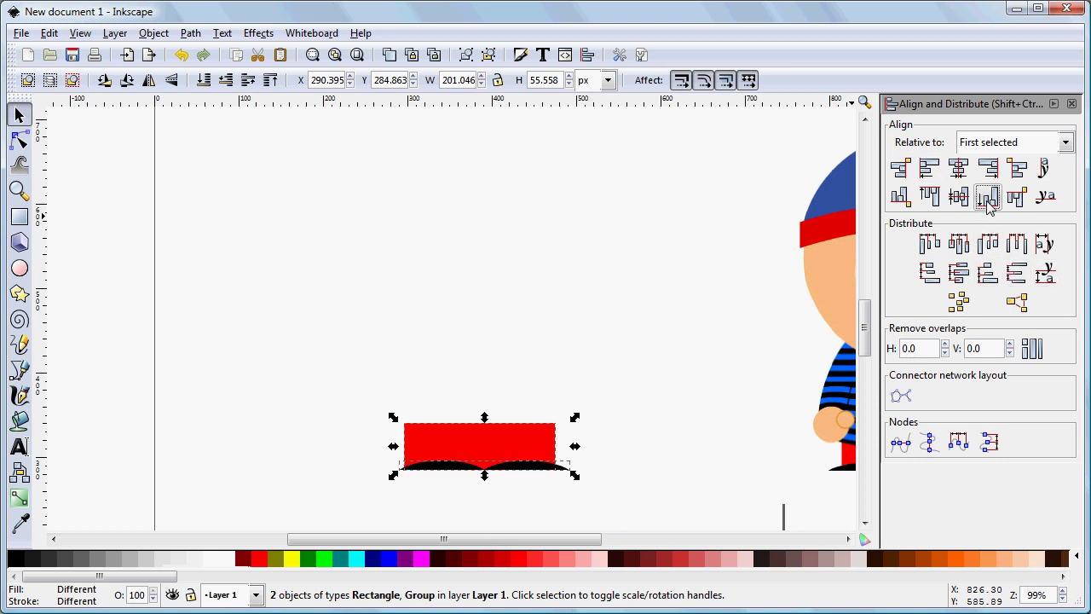
pyautogui.click(958, 167)
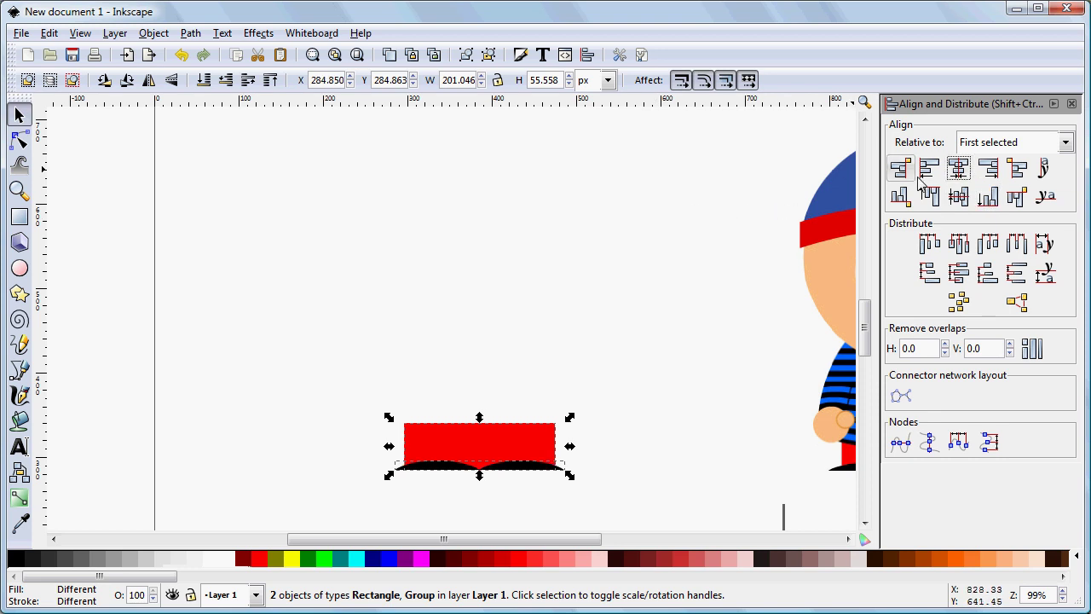
pyautogui.click(1071, 103)
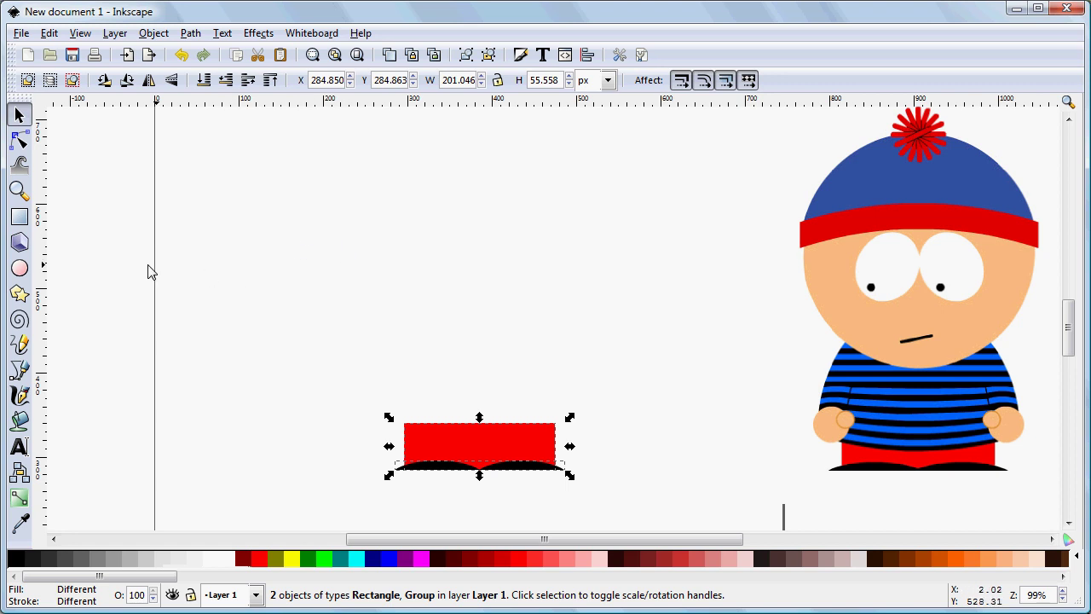
# Step: Draw a cyan ellipse, about 231 × 330 px, between the red legs and the reference
pyautogui.click(19, 269)
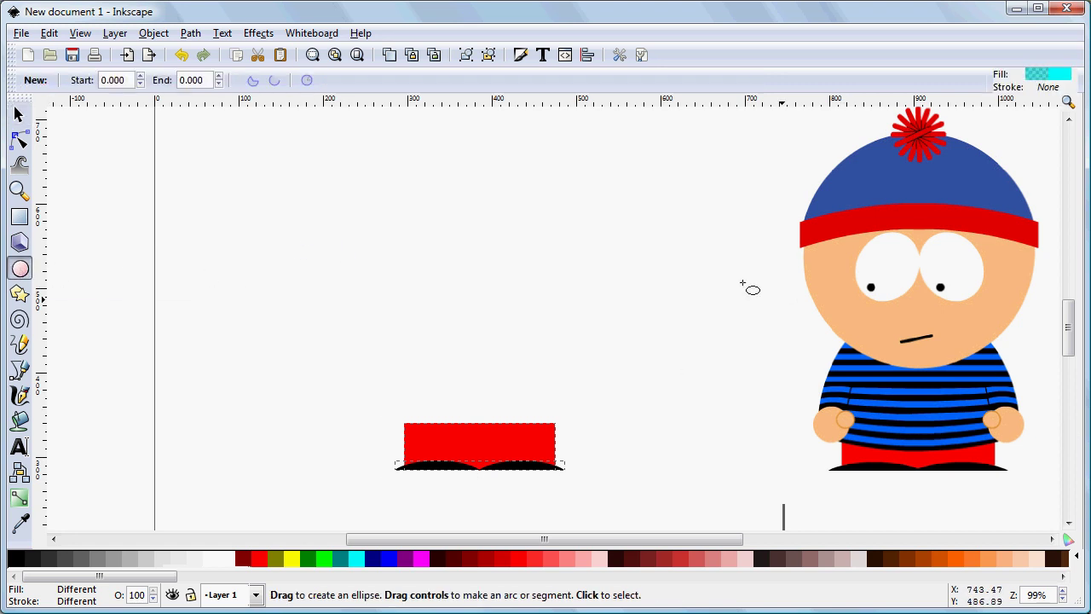
pyautogui.moveTo(613, 201); pyautogui.dragTo(808, 484)
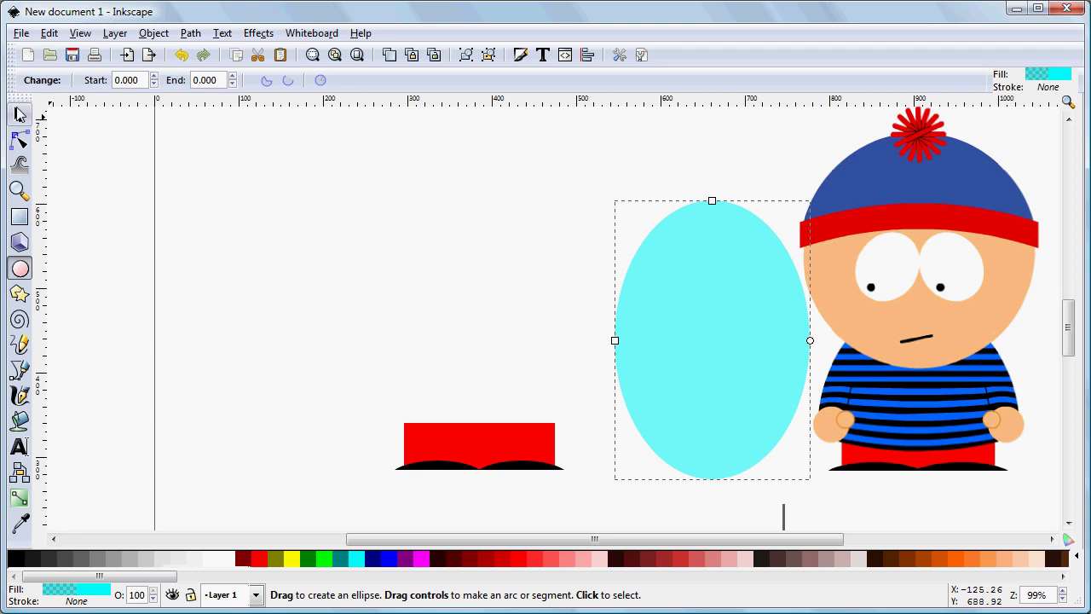
pyautogui.click(19, 114)
pyautogui.click(202, 218)
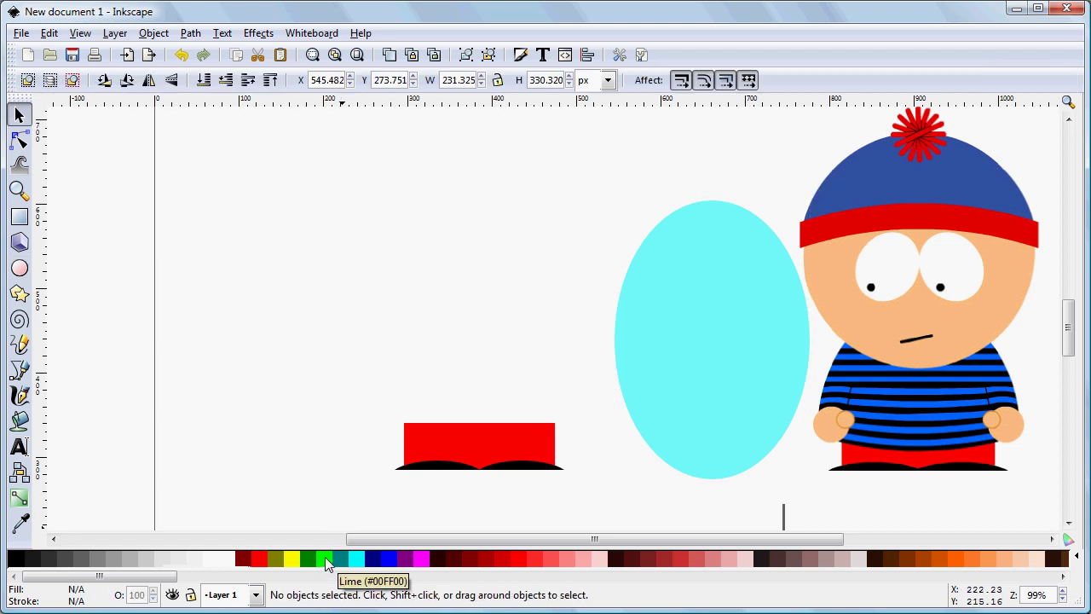
# Step: Draw a wide green ellipse, about 549 × 217 px, shift it left, and select it with the cyan ellipse
pyautogui.click(20, 267)
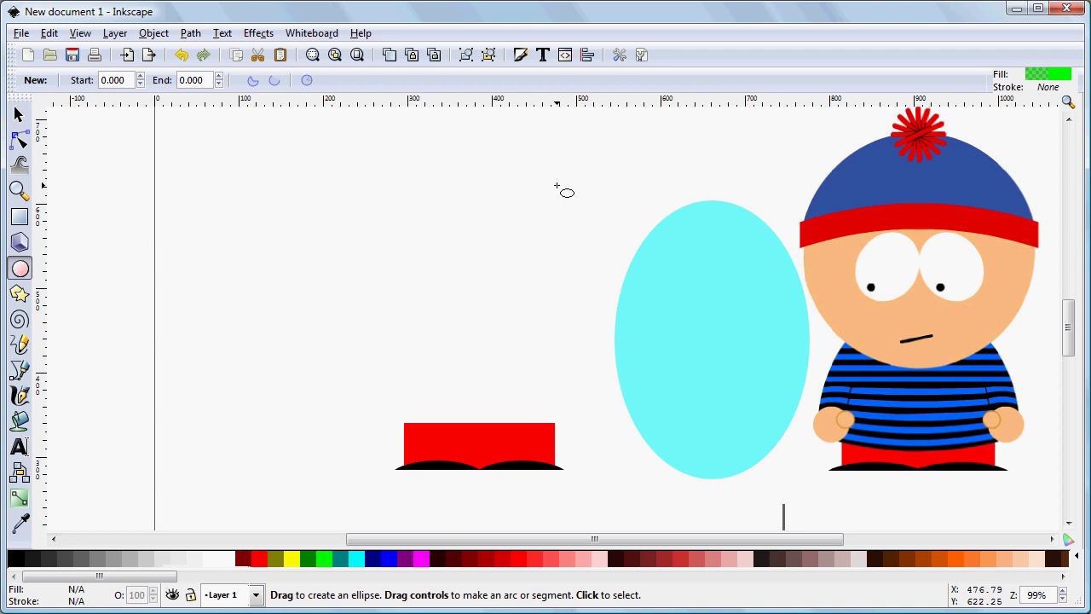
pyautogui.moveTo(511, 181)
pyautogui.mouseDown()
pyautogui.moveTo(789, 341)
pyautogui.moveTo(840, 343)
pyautogui.moveTo(889, 366)
pyautogui.moveTo(975, 365)
pyautogui.mouseUp()
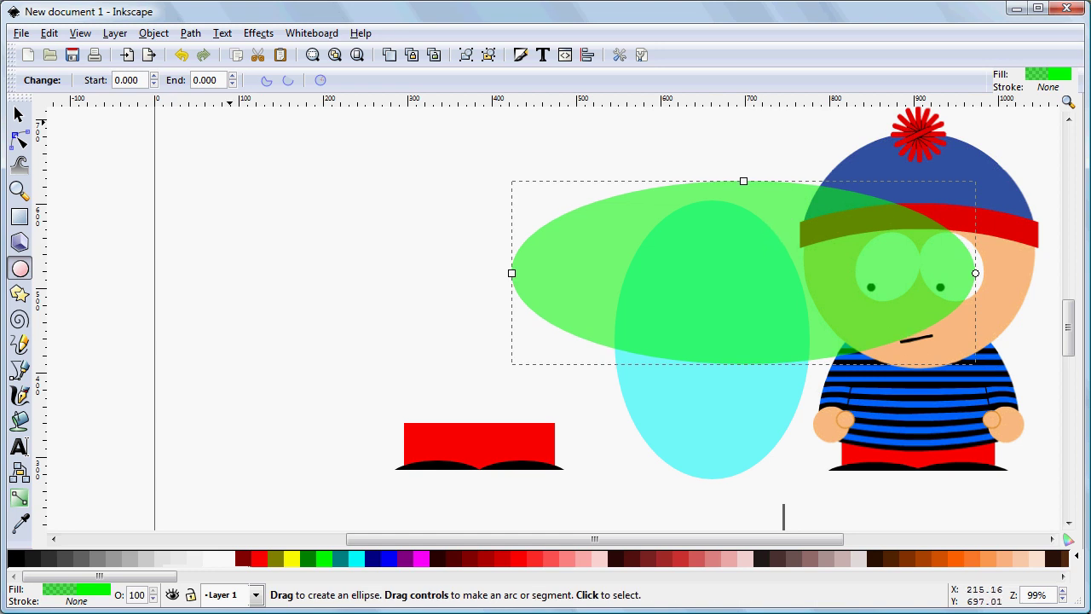
pyautogui.click(18, 114)
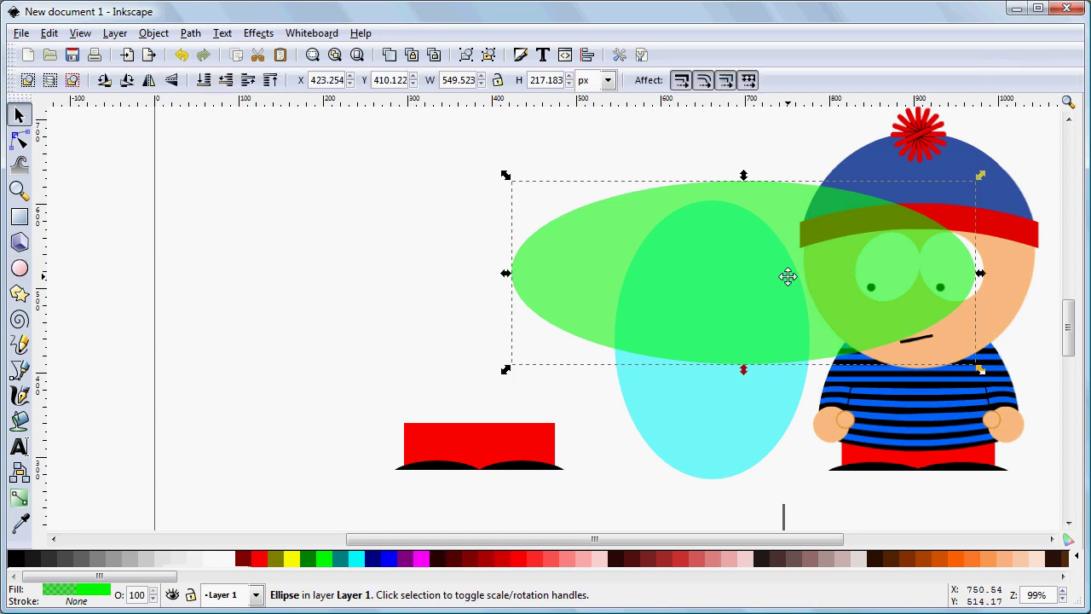
pyautogui.moveTo(785, 273); pyautogui.dragTo(752, 274)
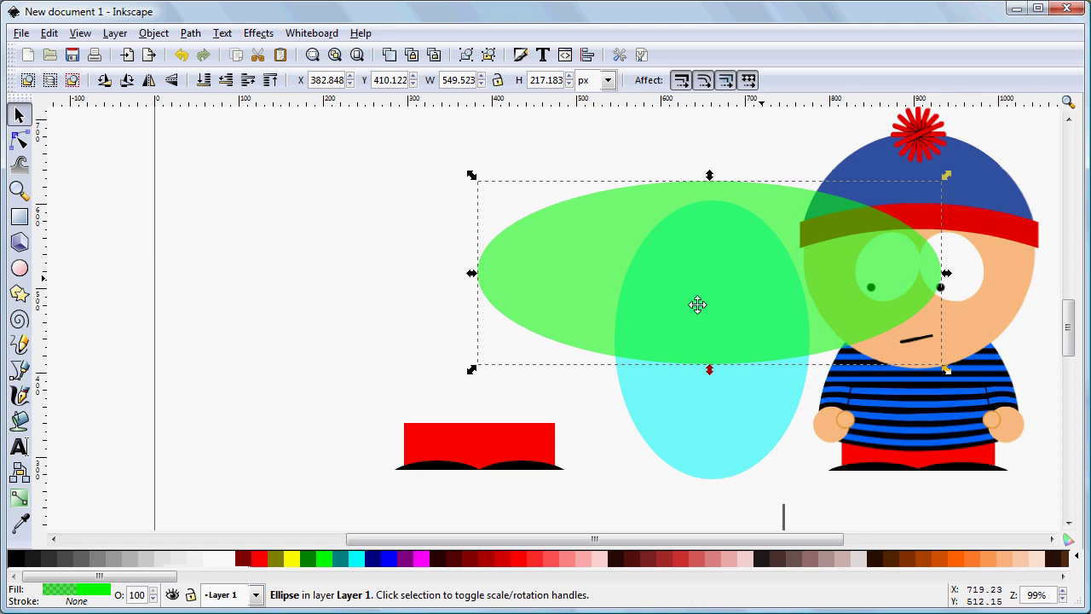
pyautogui.press('shift')
pyautogui.keyDown('shift'); pyautogui.click(703, 436); pyautogui.keyUp('shift')
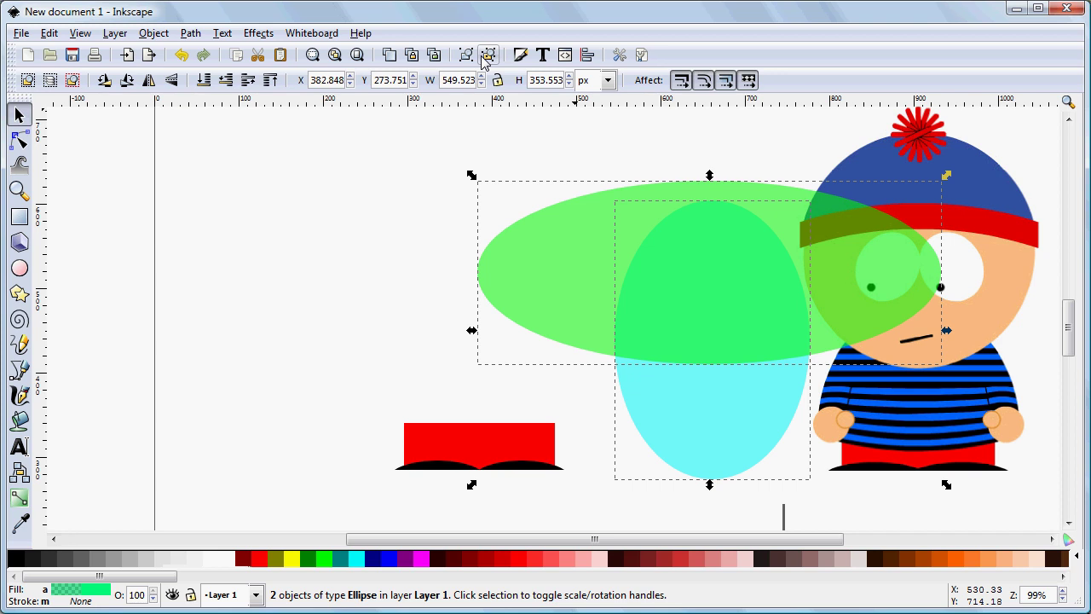
# Step: Align the cyan ellipse's centre with the green ellipse's vertical axis using Align and Distribute
pyautogui.click(587, 54)
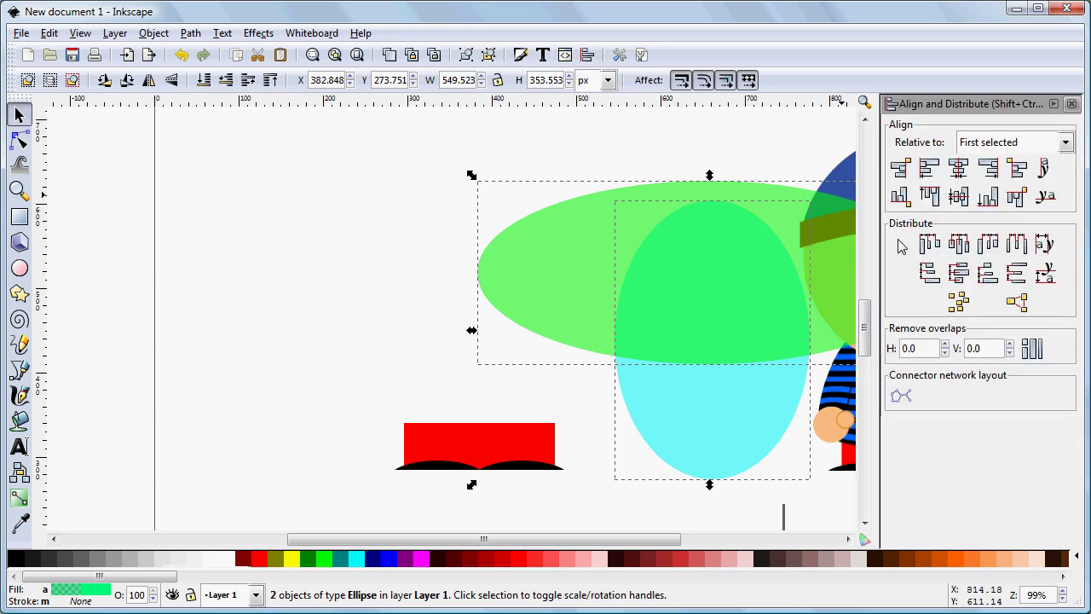
pyautogui.click(961, 170)
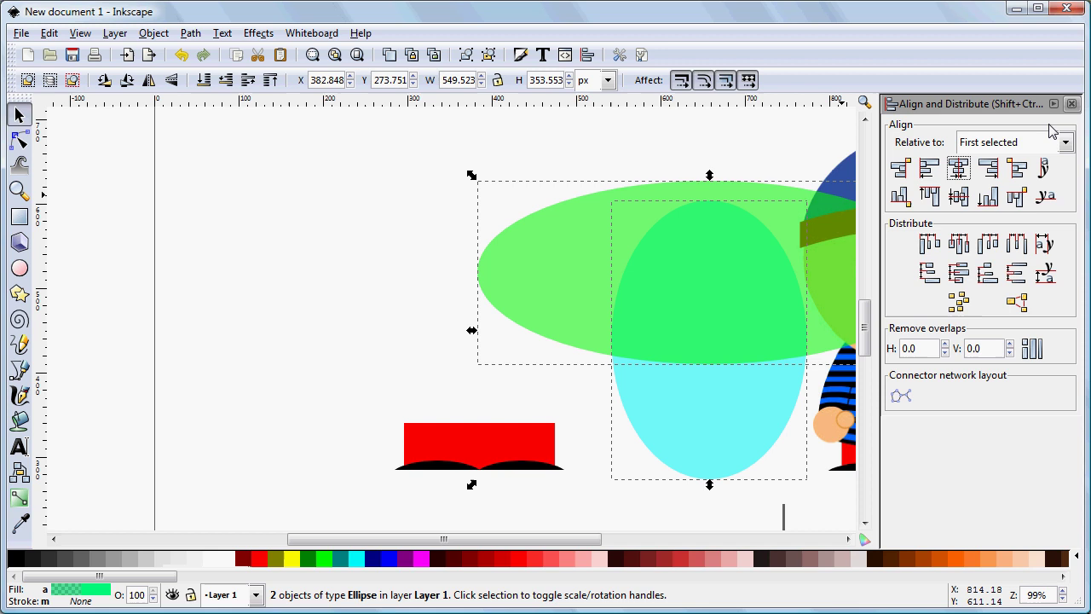
pyautogui.click(1072, 104)
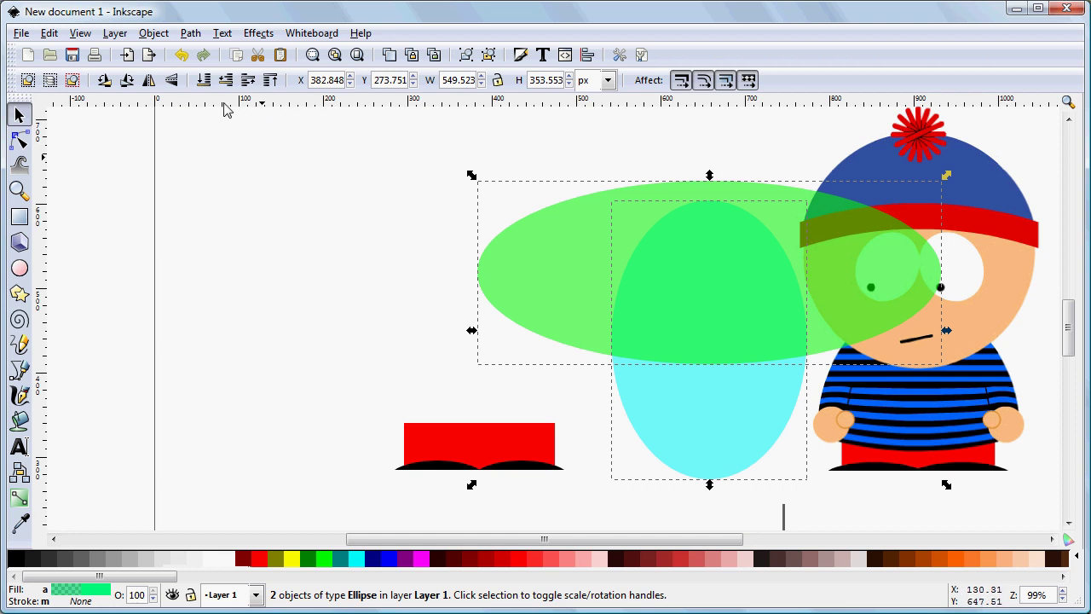
# Step: Apply Path > Intersection to the two ellipses, leaving a 6-node cyan dome
pyautogui.click(191, 34)
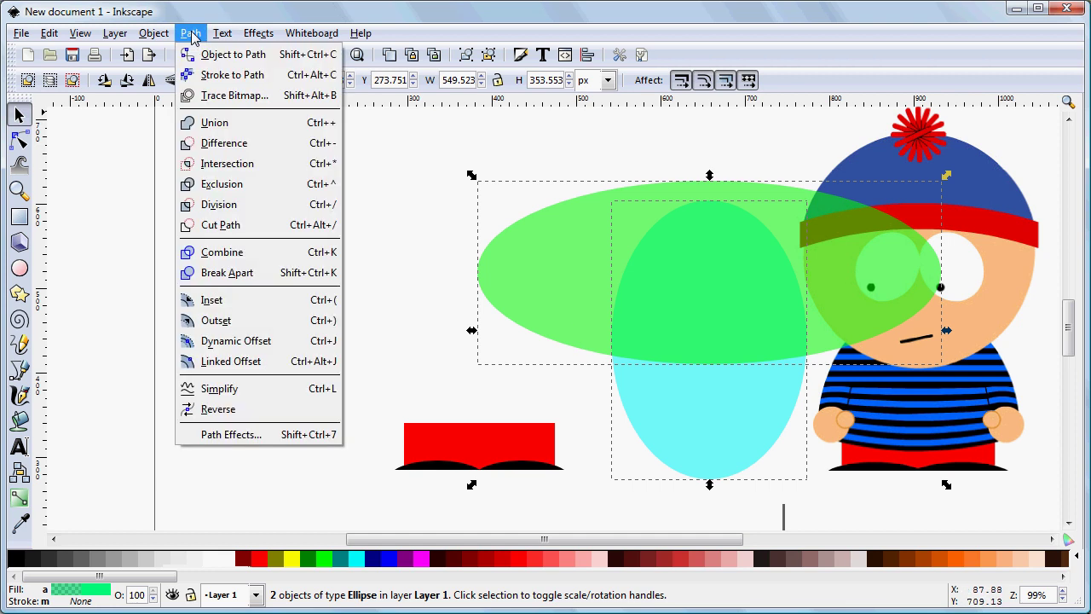
pyautogui.click(258, 166)
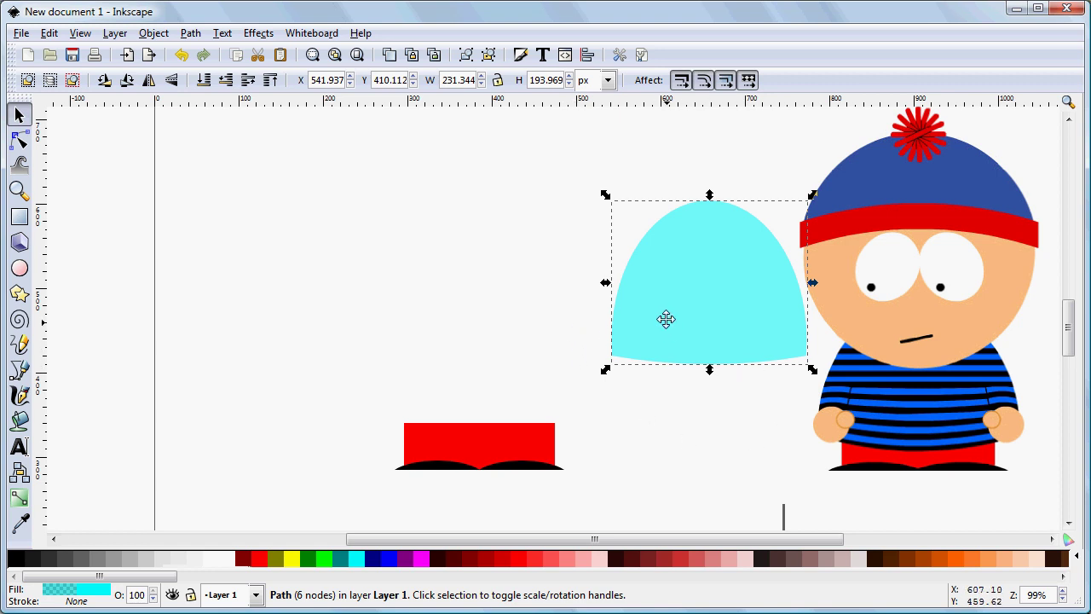
# Step: Move the cyan dome onto the red legs and enlarge it to about 253 × 206 px
pyautogui.moveTo(704, 292); pyautogui.dragTo(474, 365)
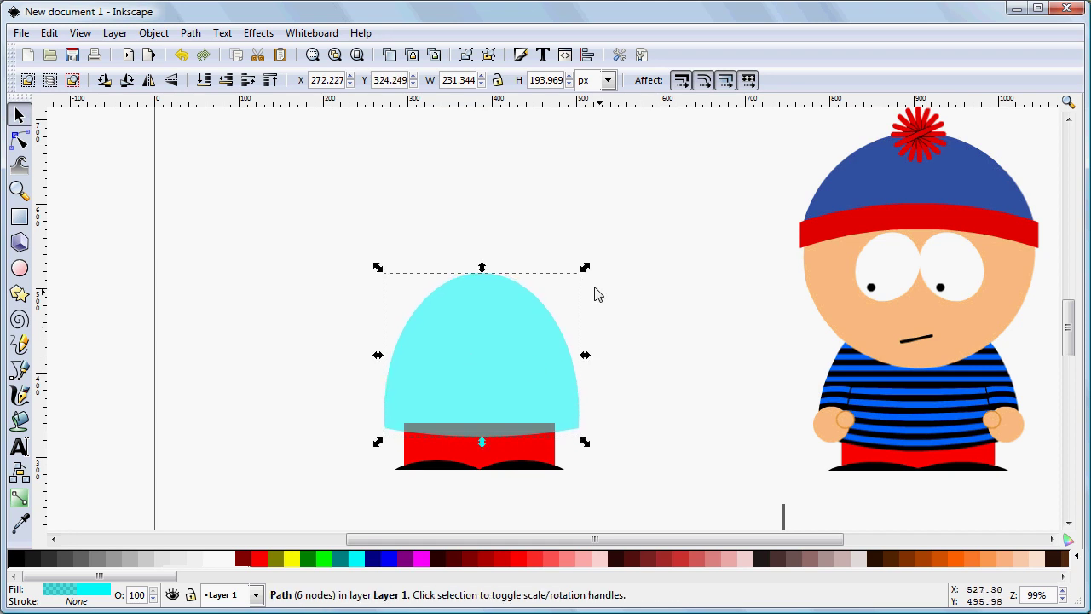
pyautogui.moveTo(585, 271)
pyautogui.mouseDown()
pyautogui.moveTo(621, 248)
pyautogui.moveTo(602, 262)
pyautogui.mouseUp()
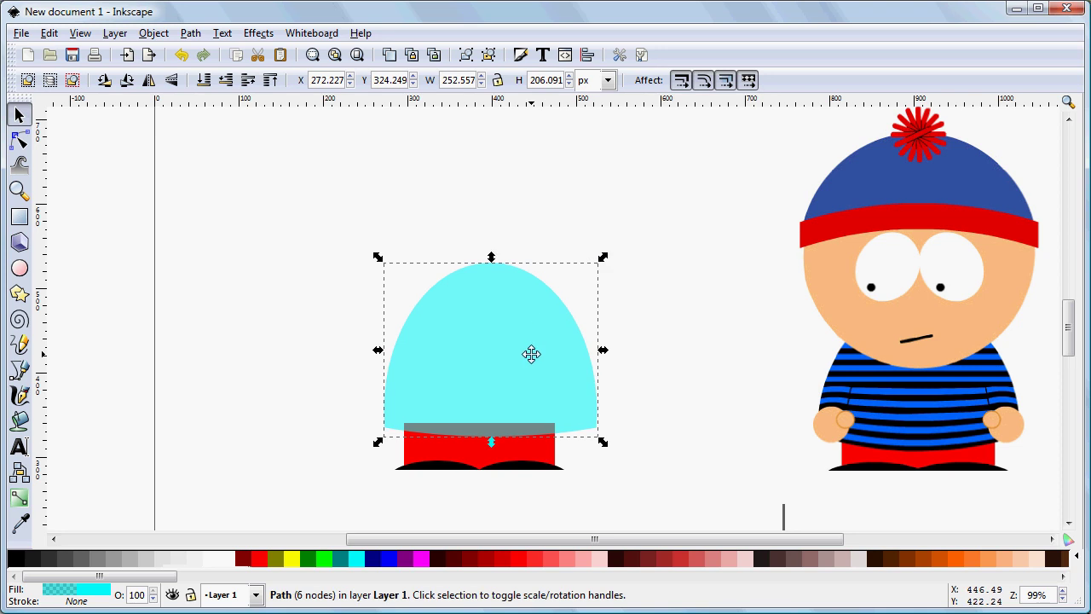
pyautogui.click(656, 365)
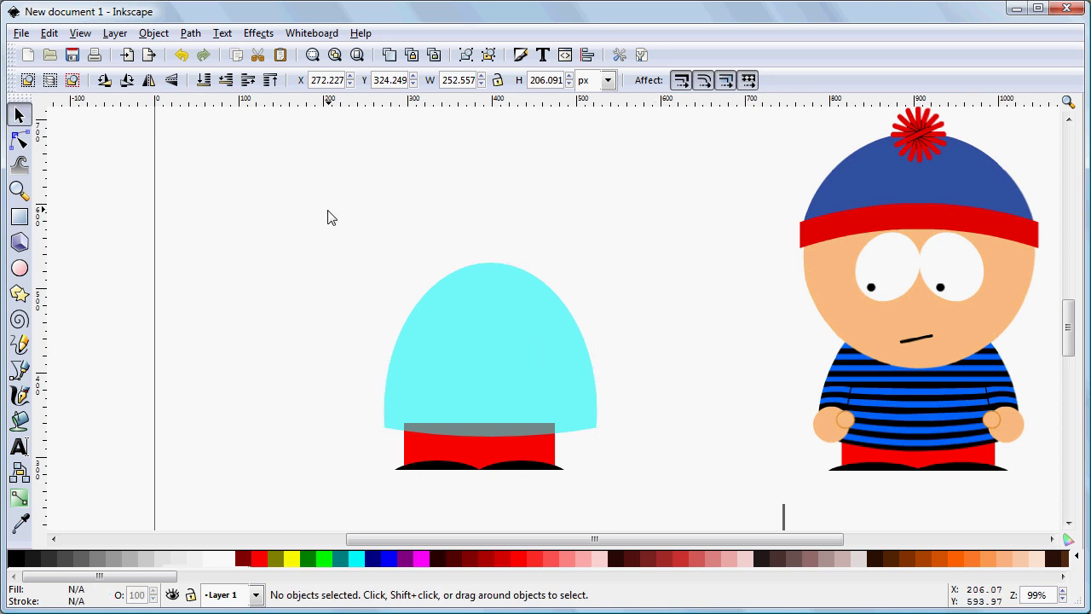
# Step: Select the dome, legs and feet together and centre them on one vertical axis
pyautogui.moveTo(323, 206); pyautogui.dragTo(656, 525)
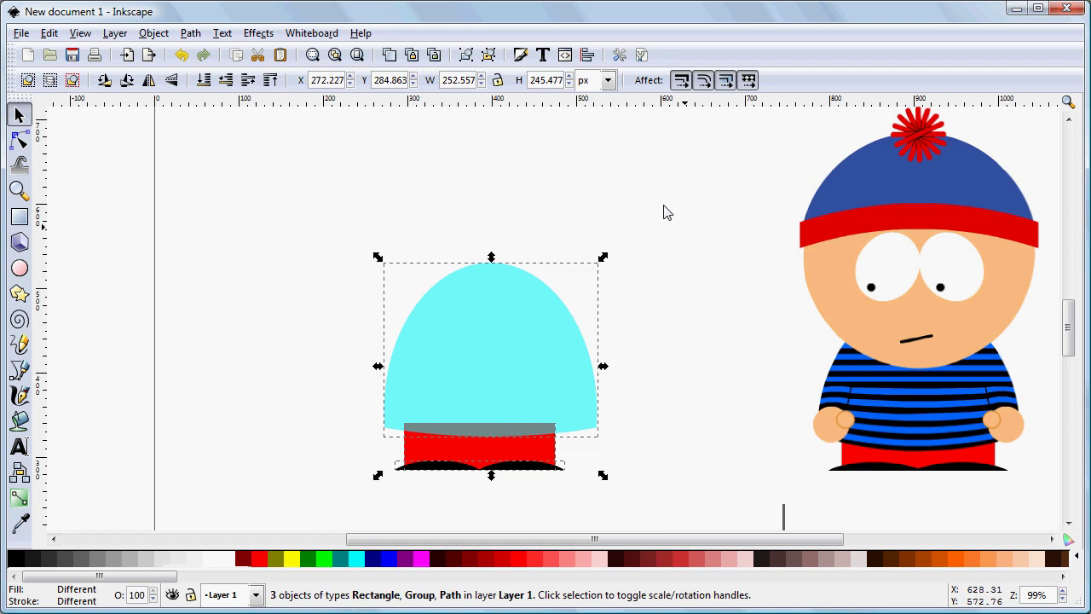
pyautogui.click(590, 56)
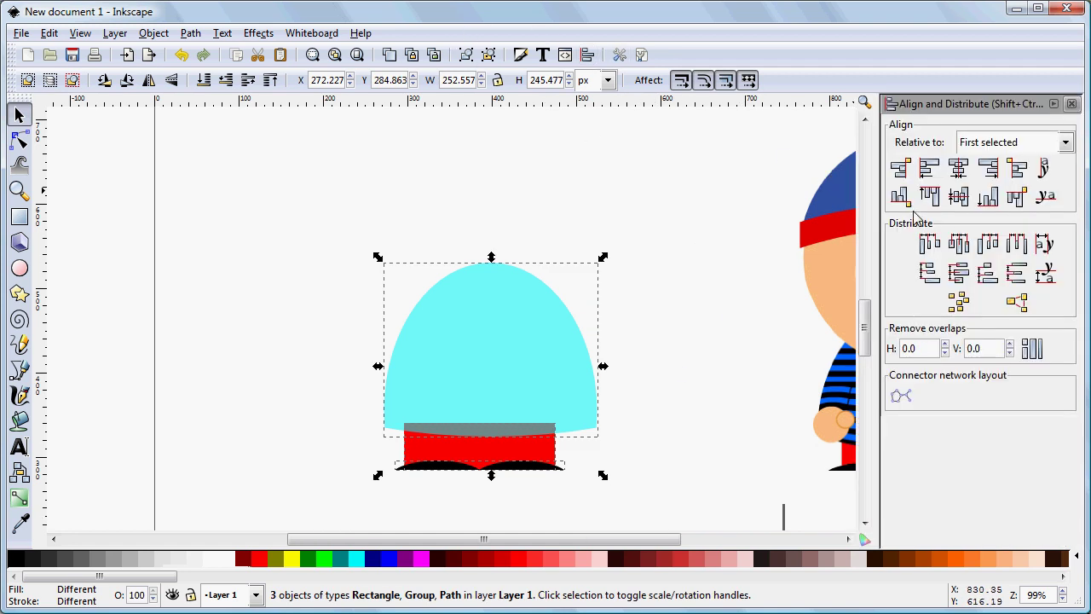
pyautogui.click(950, 169)
pyautogui.click(708, 310)
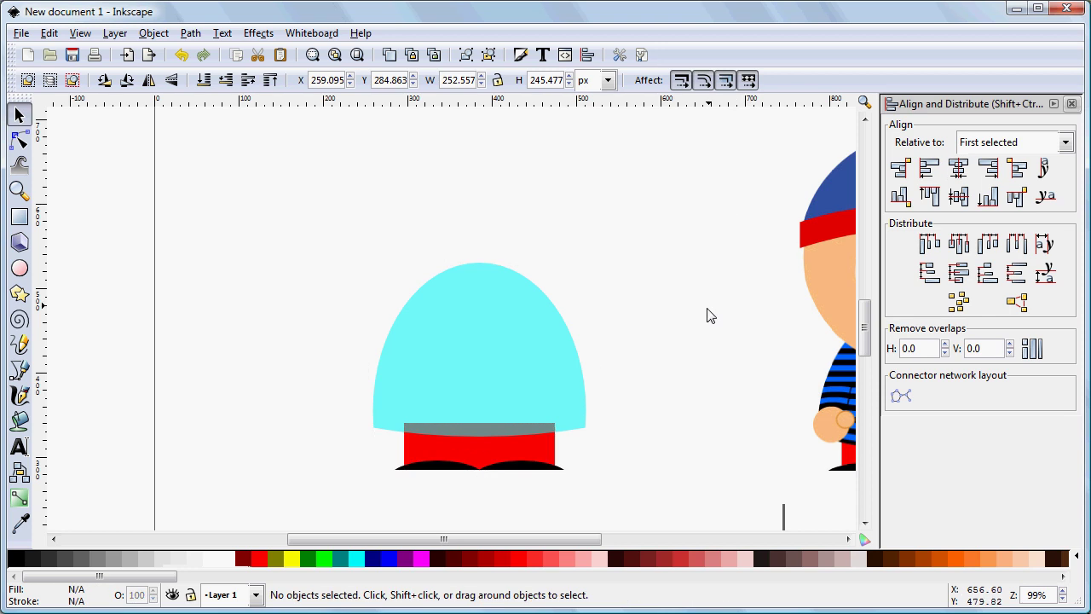